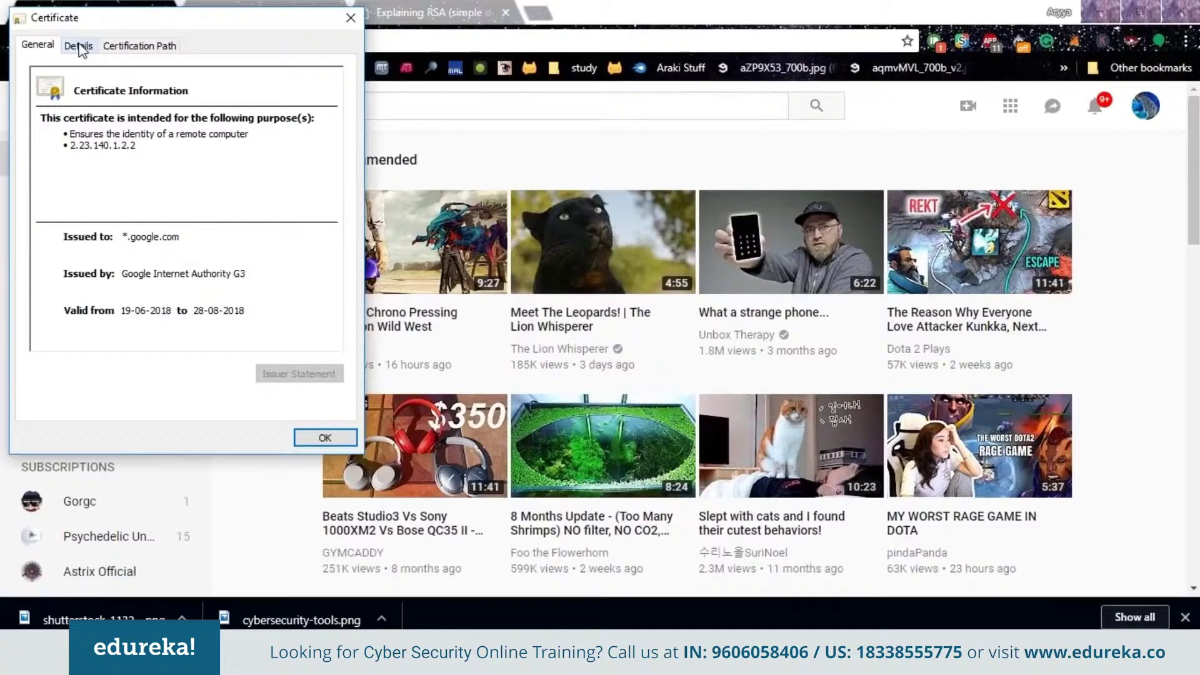
- Examine the detailed fields of the Google website certificate and close the certificate
click(79, 47)
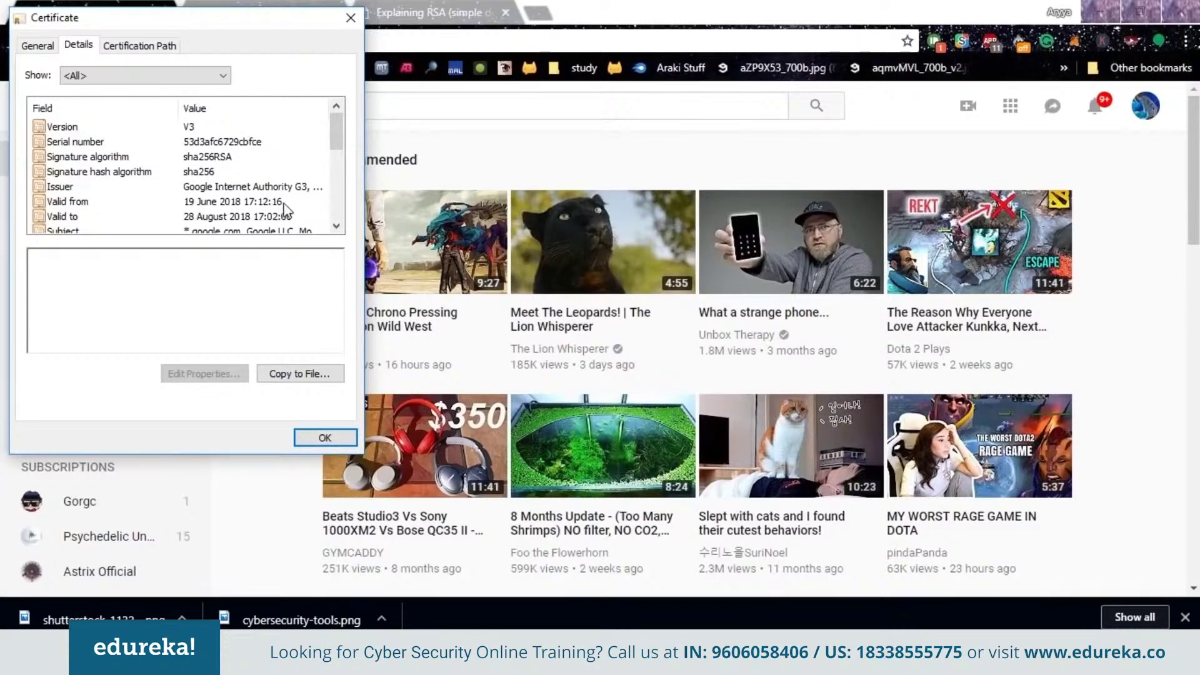
scroll(285, 208, down, 1)
scroll(288, 210, down, 1)
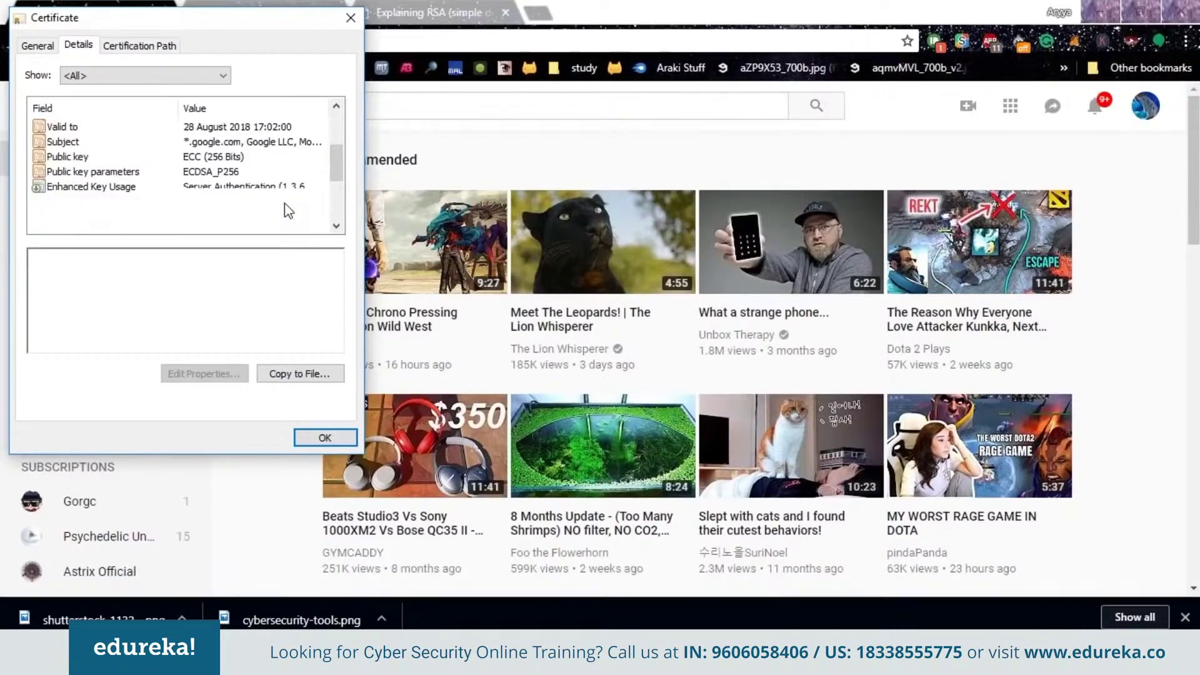
scroll(288, 210, down, 2)
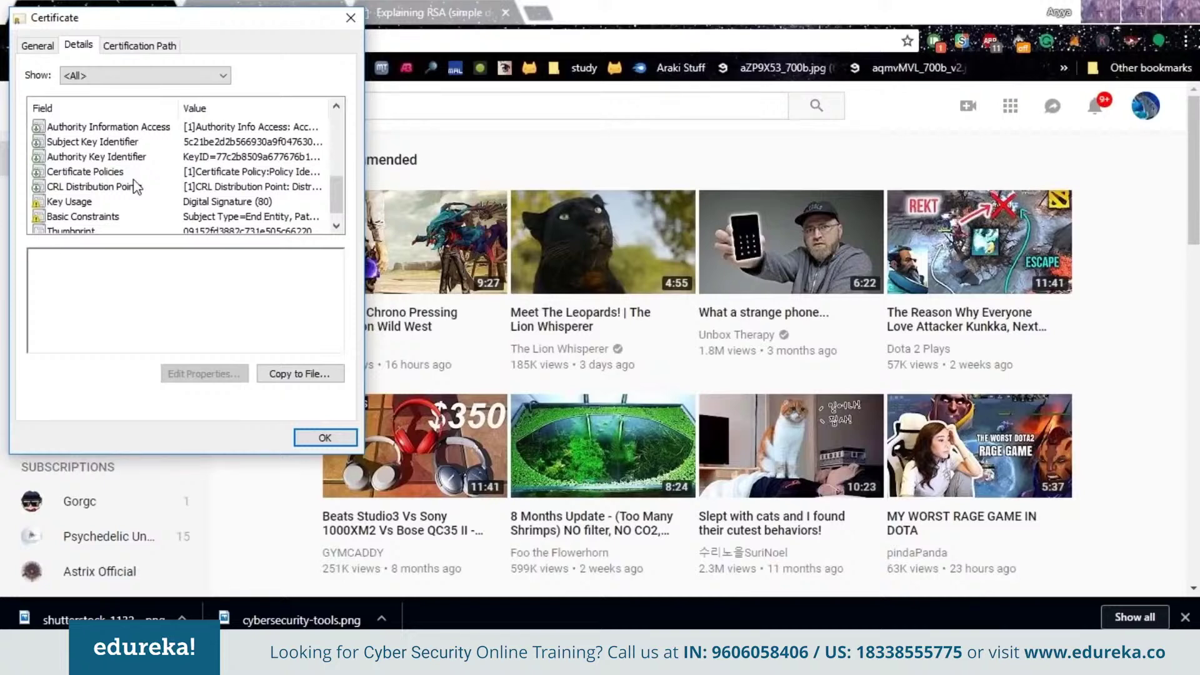
scroll(205, 212, up, 1)
scroll(205, 212, up, 2)
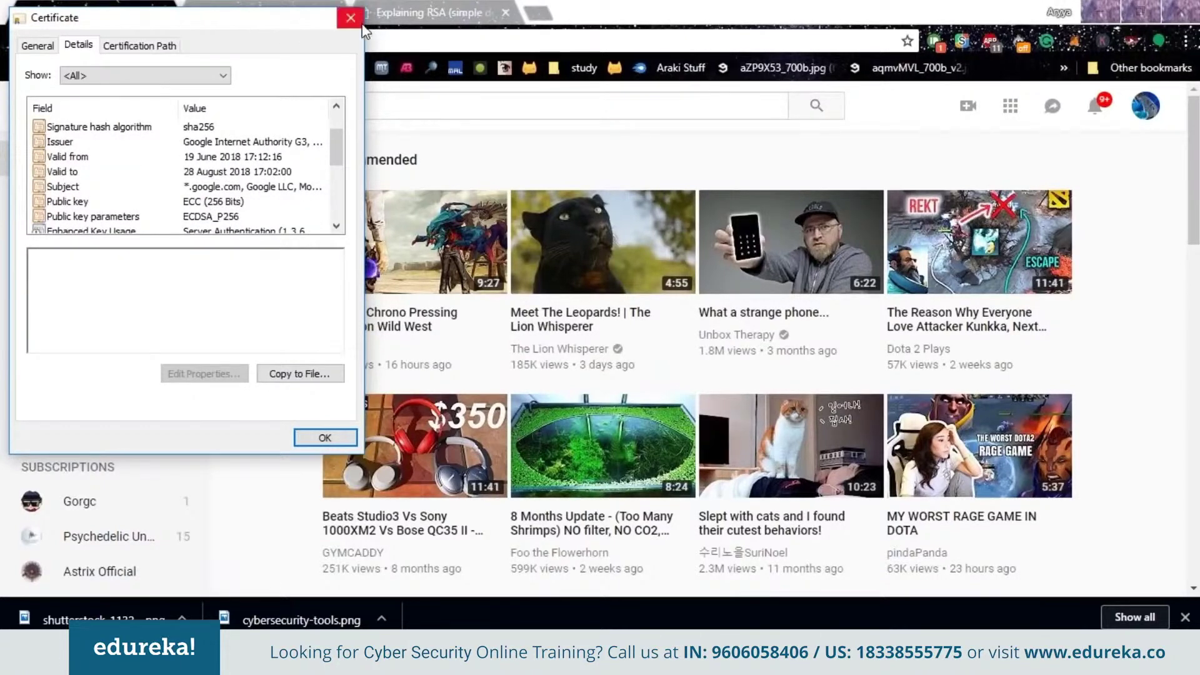
click(338, 20)
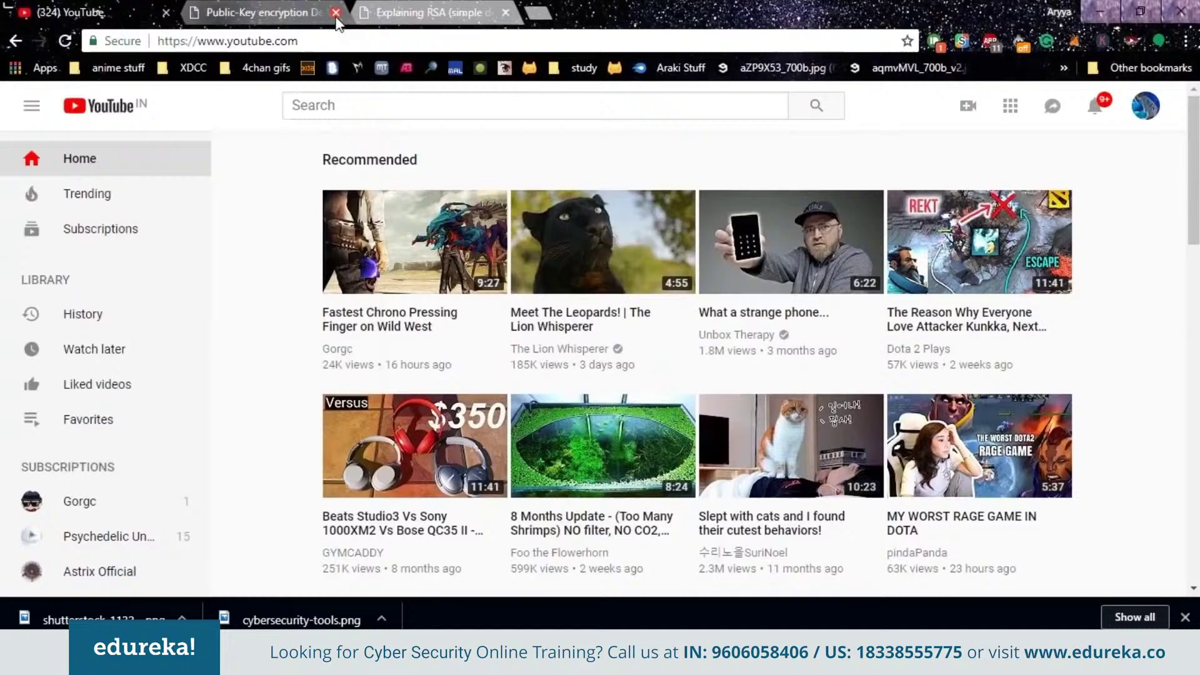
- Generate a key pair on the public-key encryption demo page and enter the message "Hi there, when is the exam tomorrow"
click(298, 9)
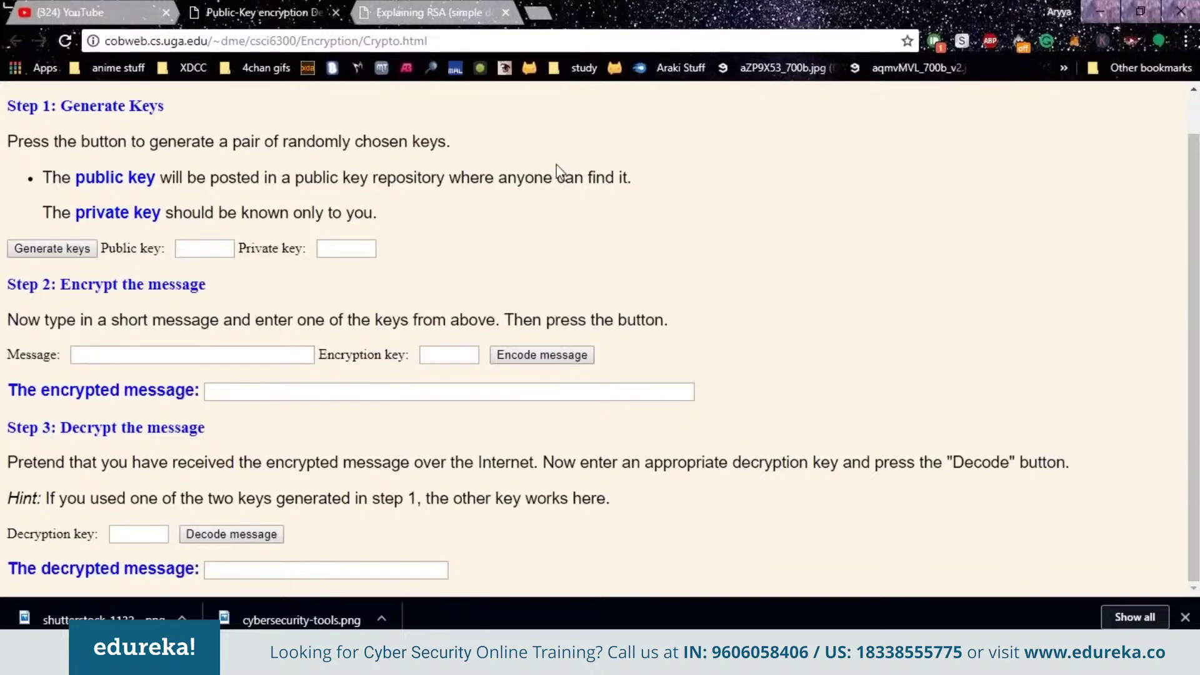
click(89, 250)
click(111, 356)
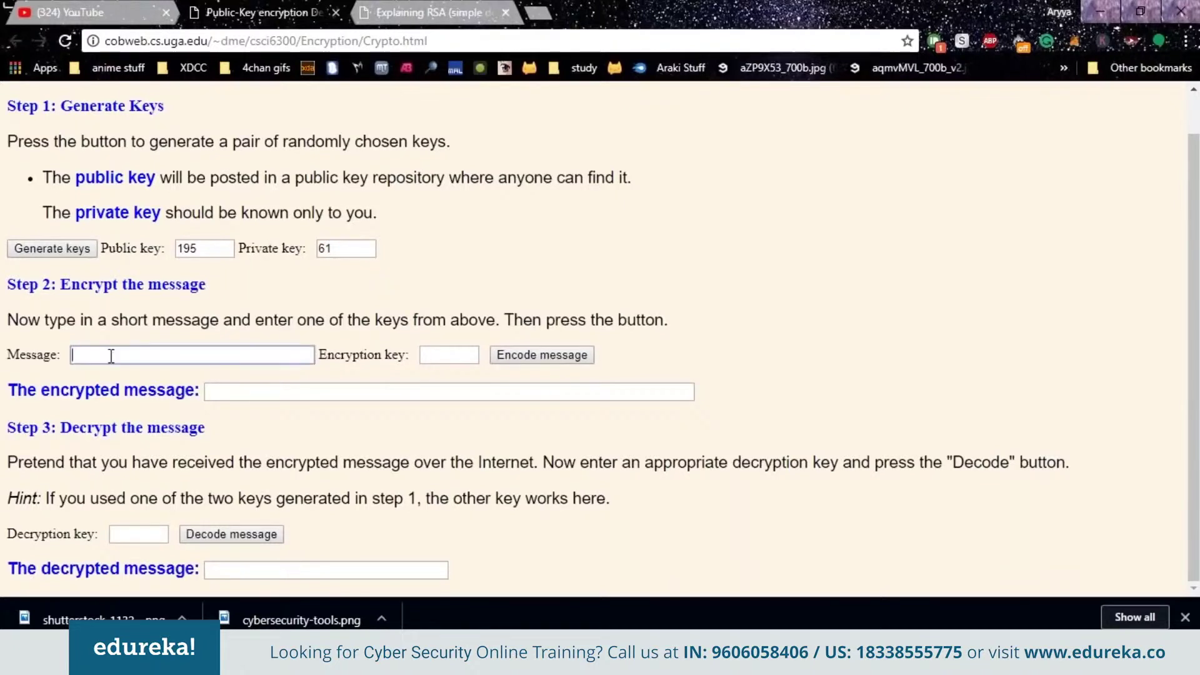
text(Hi there, when )
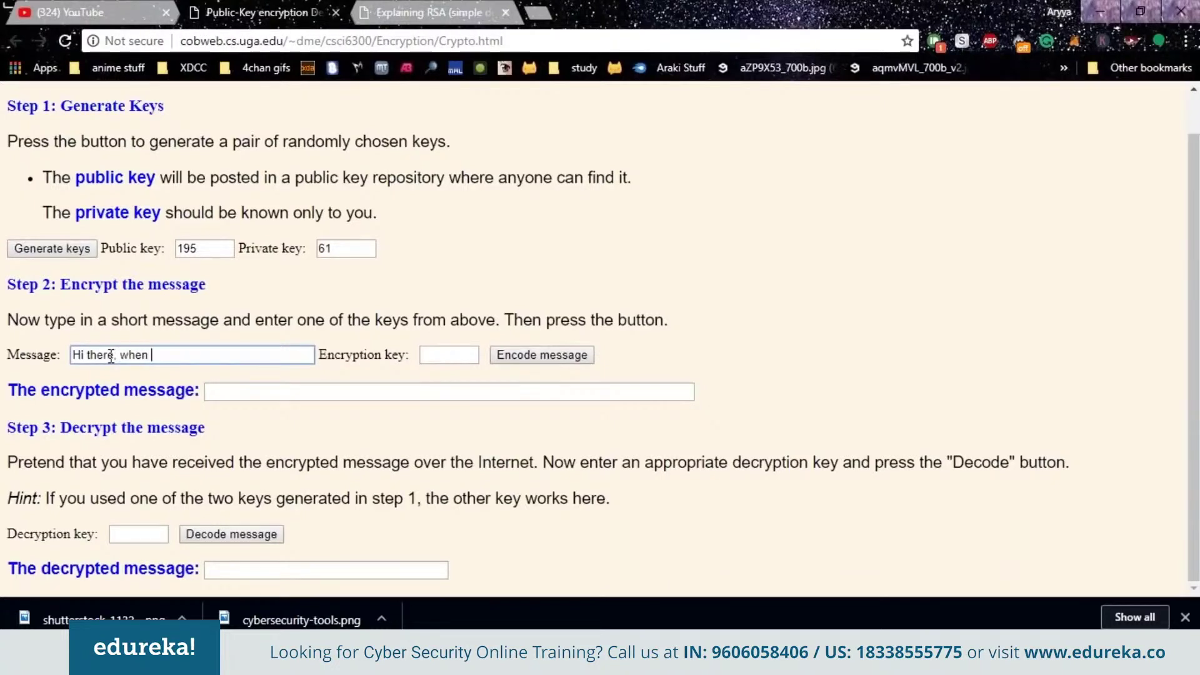
text(is the exam tomorrow)
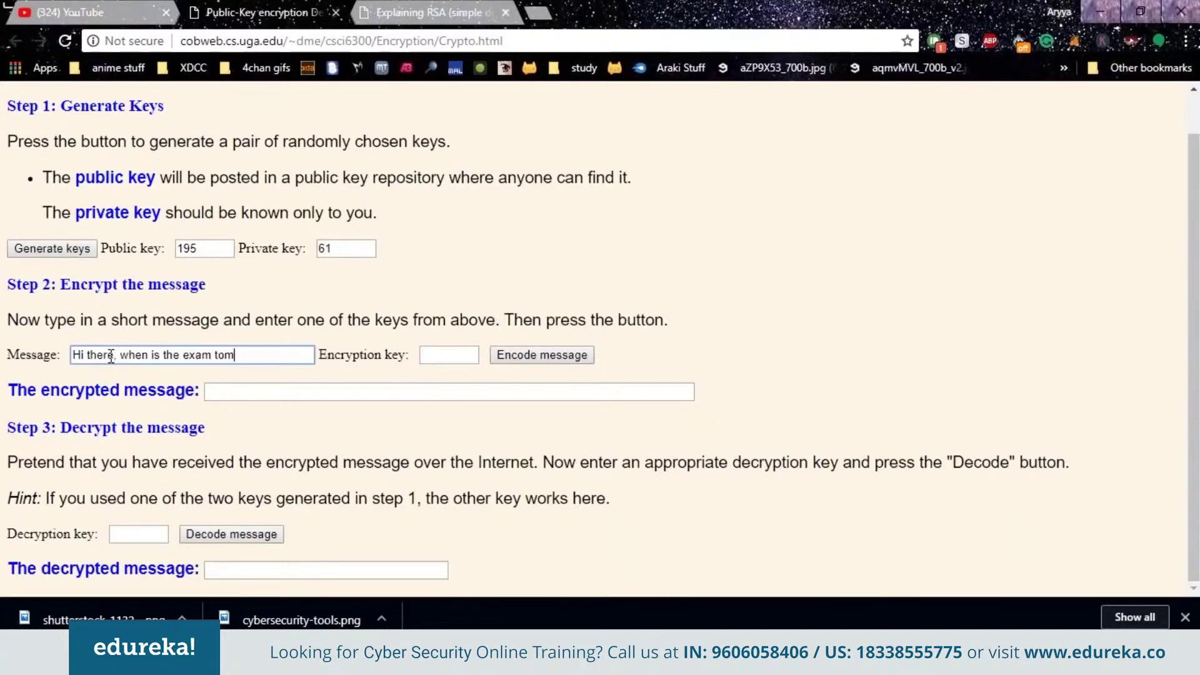
- Encode the message using the generated public key 195 as the encryption key
click(454, 363)
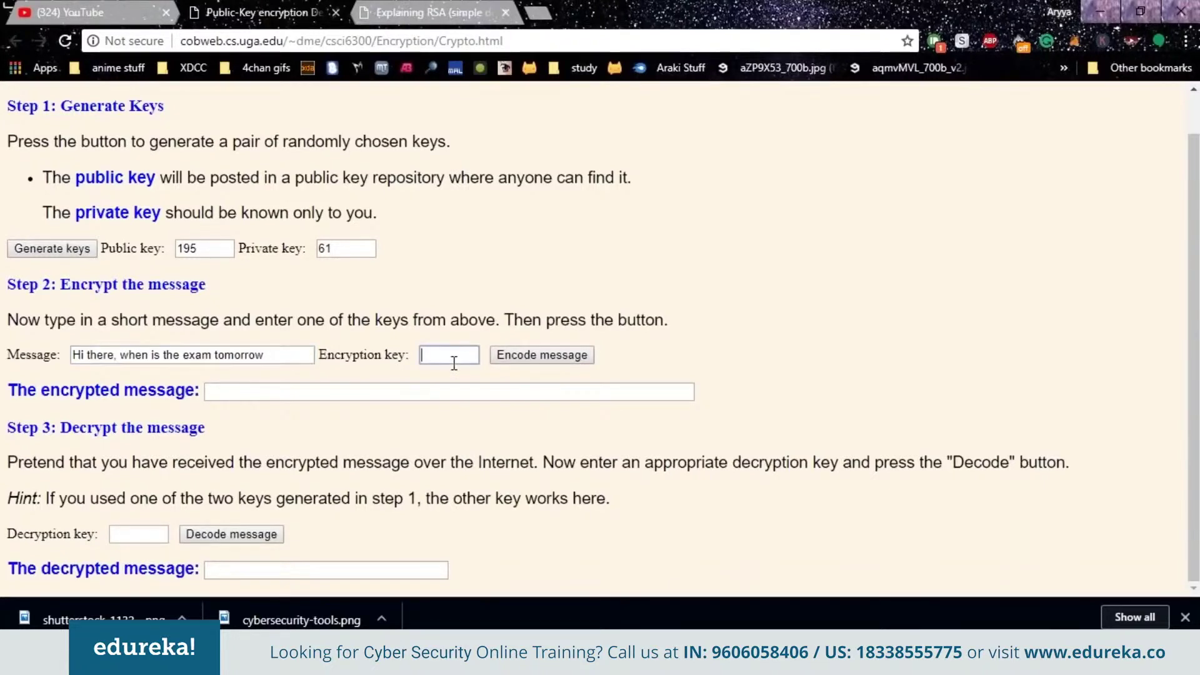
text(195)
click(583, 356)
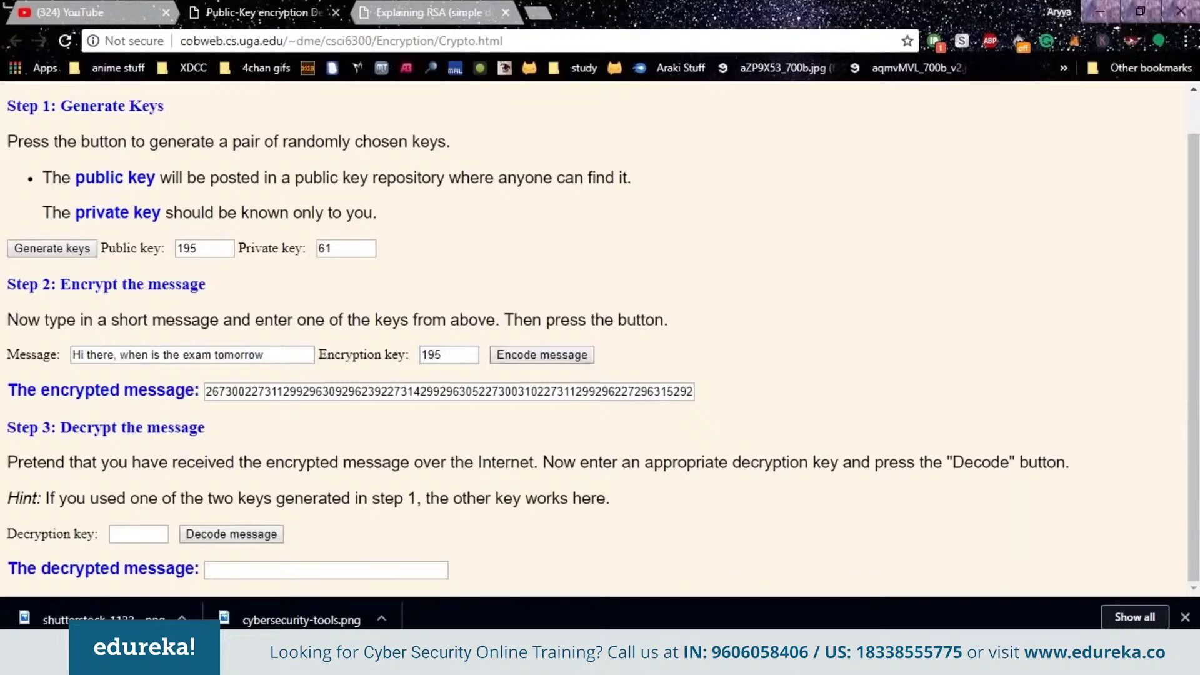
- Decode the encrypted message using the generated private key as the decryption key
mouse_move(210, 392)
mouse_down()
mouse_move(814, 423)
mouse_move(325, 441)
mouse_move(194, 425)
mouse_up()
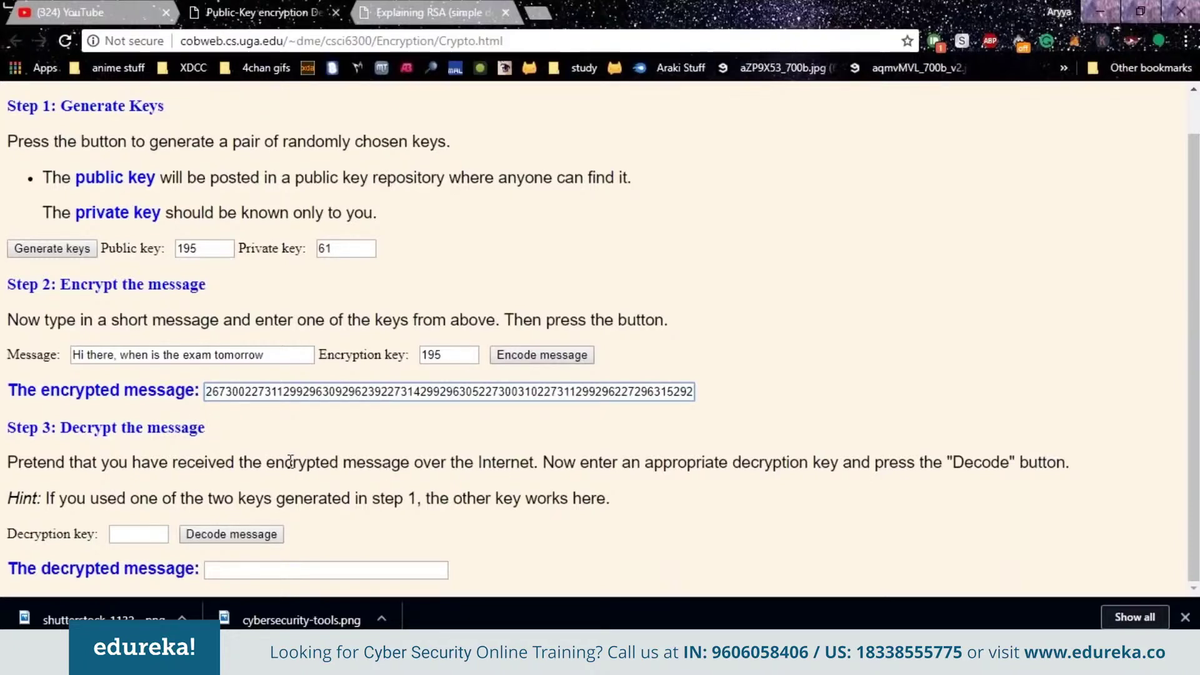
click(150, 532)
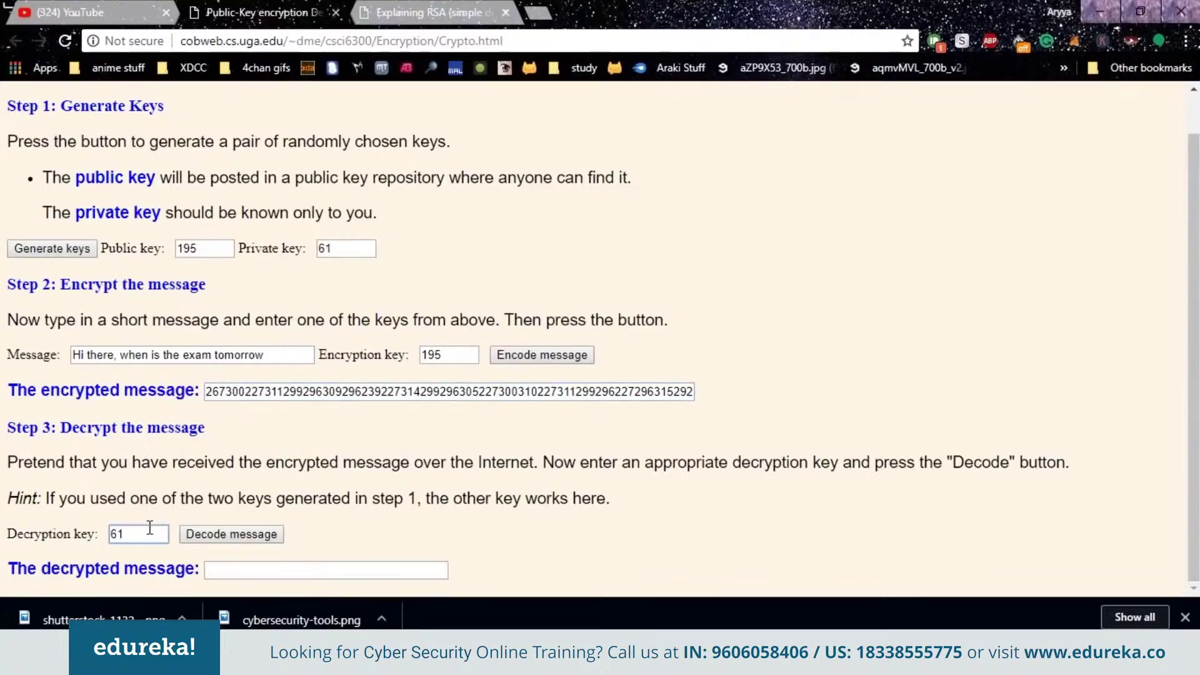
click(203, 538)
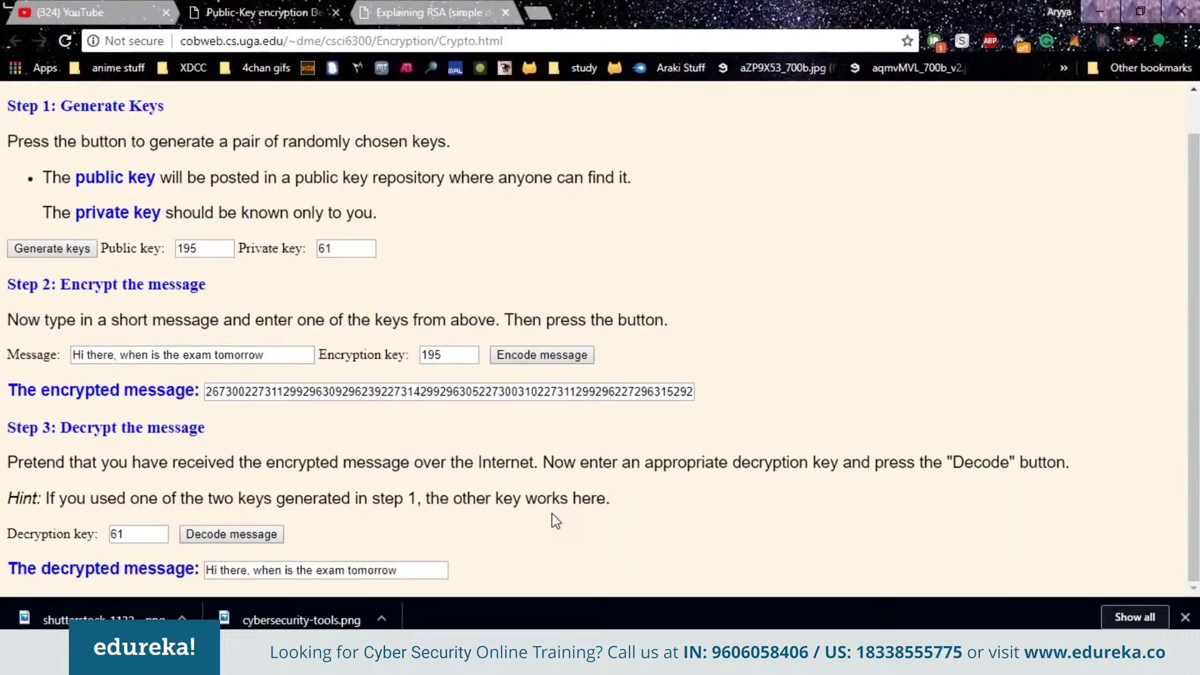
- Switch to the "Explaining RSA" demo page and reload it so its fields are cleared
click(441, 10)
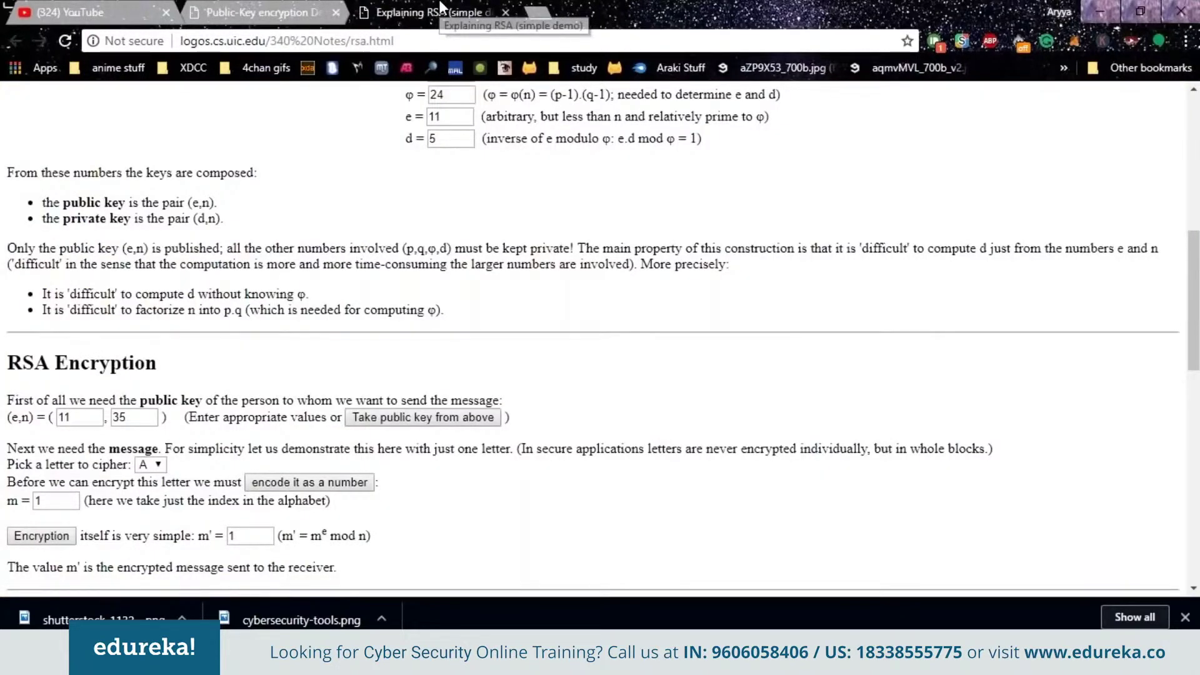
scroll(470, 332, up, 8)
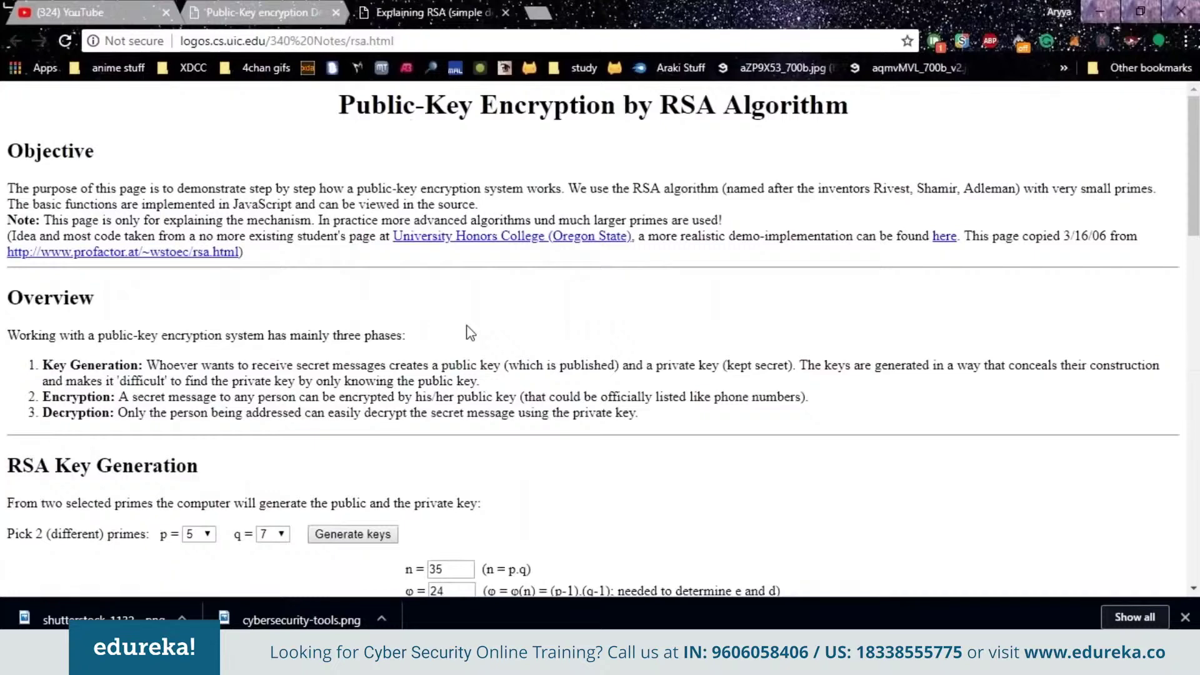
click(250, 41)
key(Return)
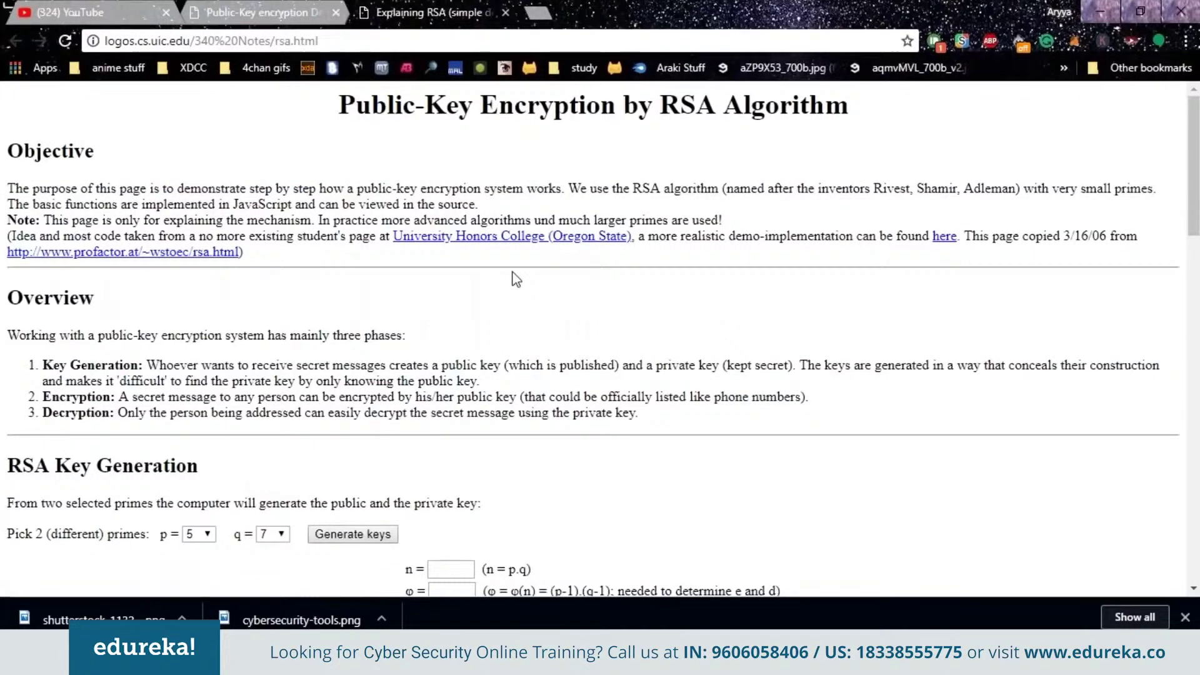
- Read through the objective, the three-phase overview and the RSA Key Generation section of the page
scroll(517, 282, down, 1)
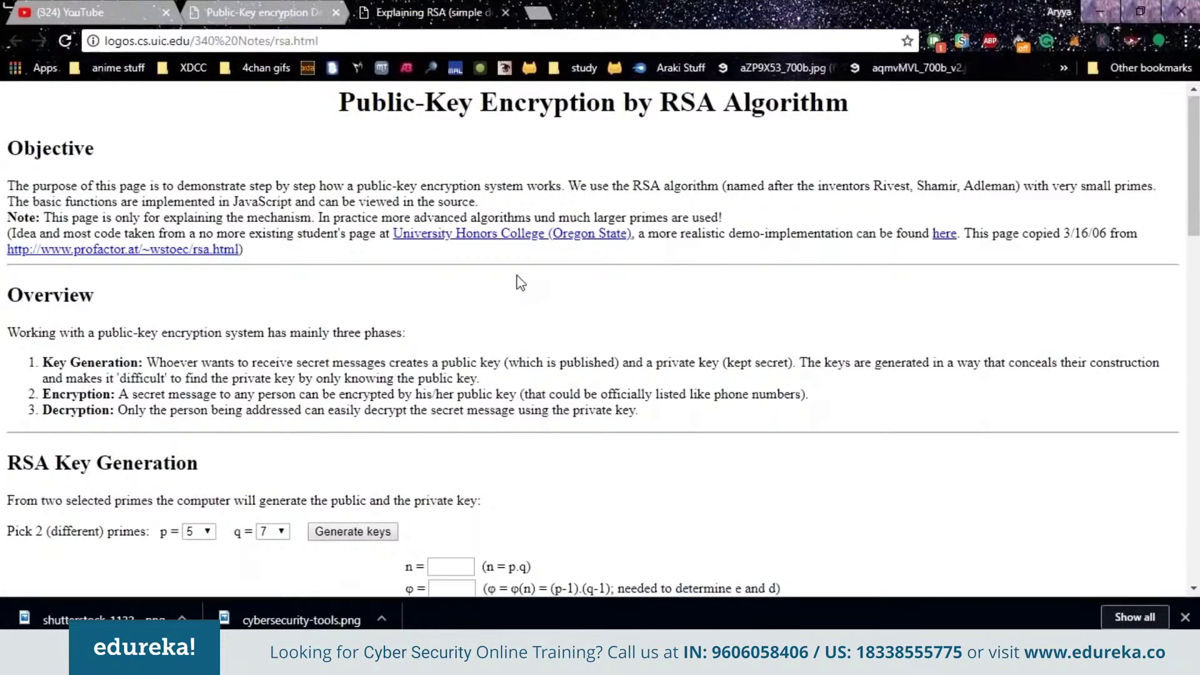
scroll(518, 282, down, 4)
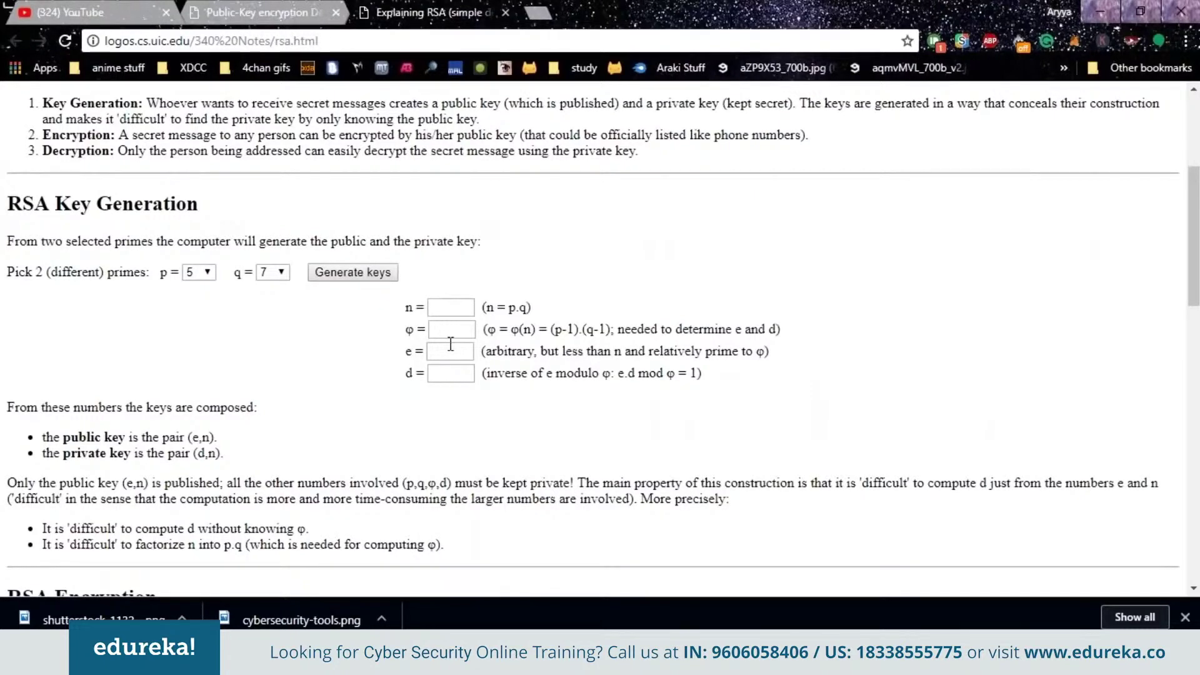
scroll(674, 302, up, 4)
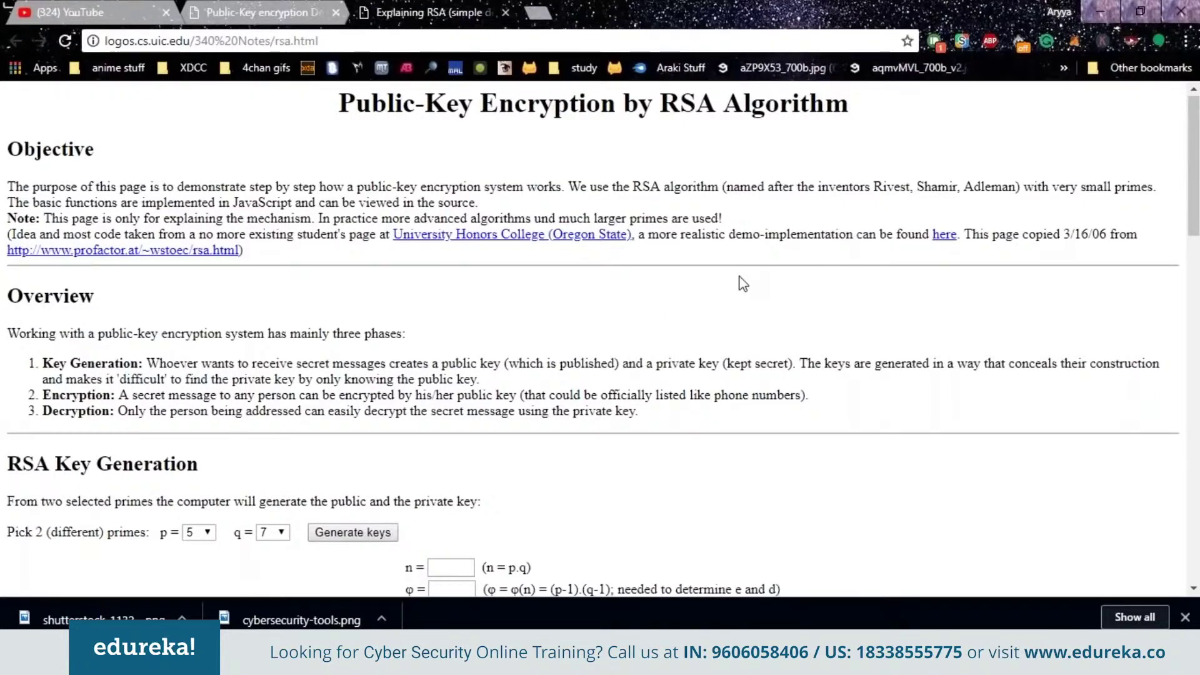
scroll(743, 283, down, 1)
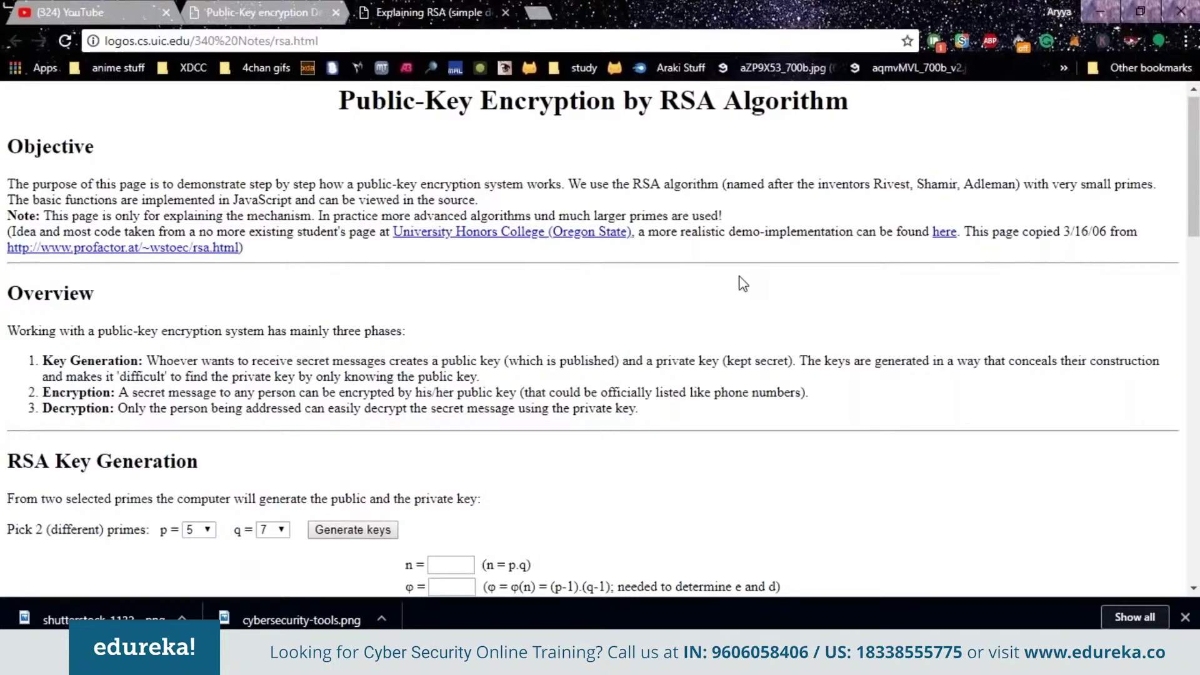
scroll(742, 284, down, 3)
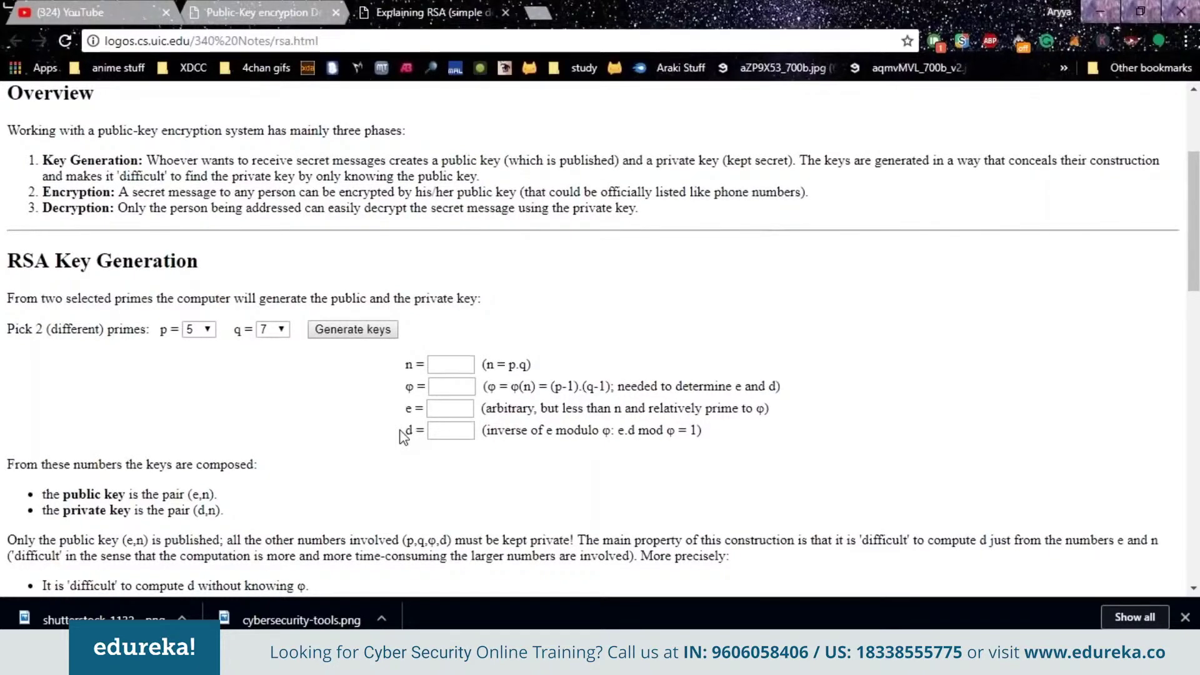
scroll(403, 437, down, 1)
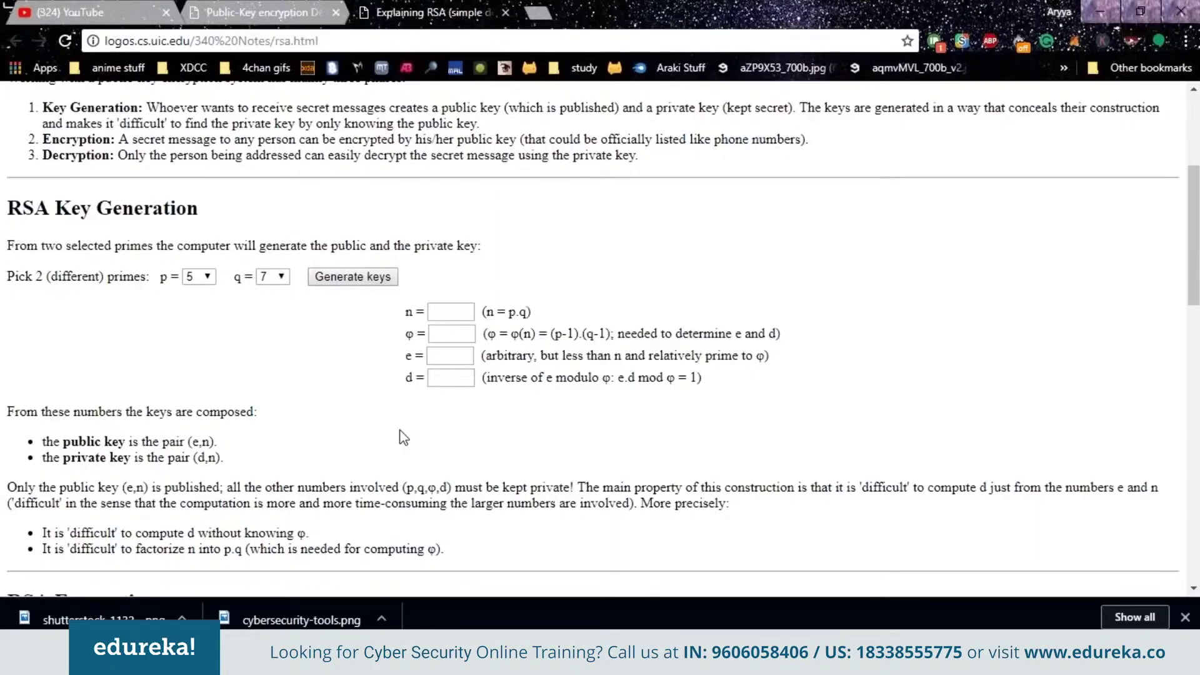
scroll(403, 438, down, 1)
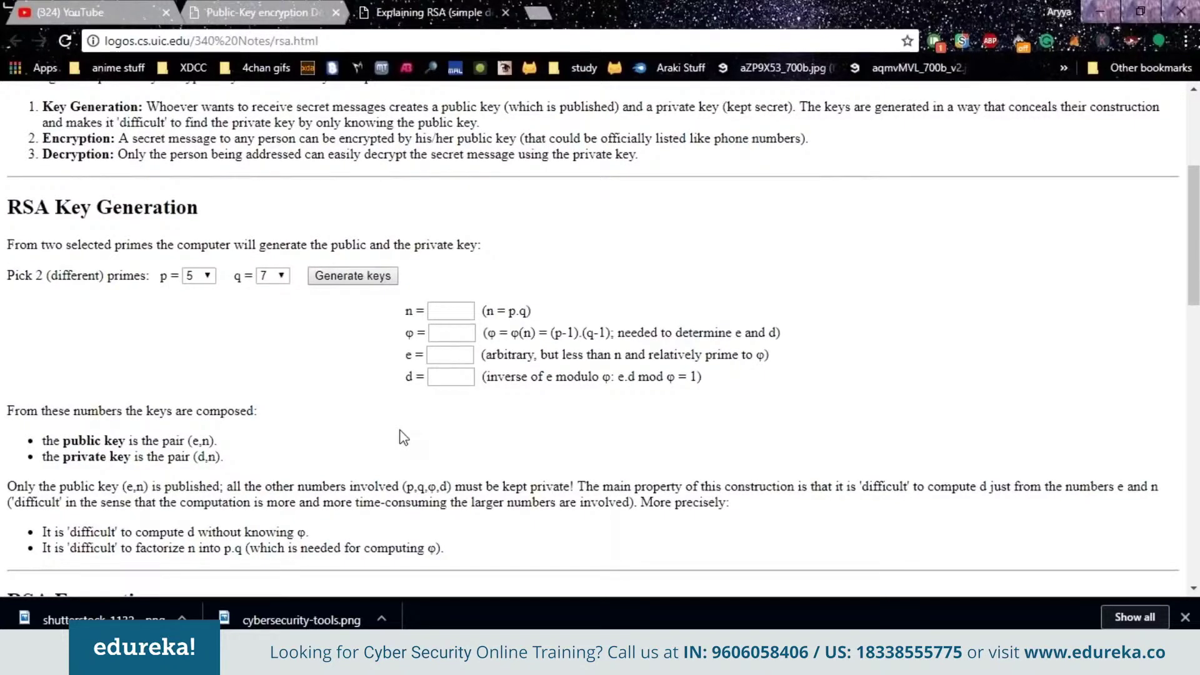
scroll(403, 437, down, 2)
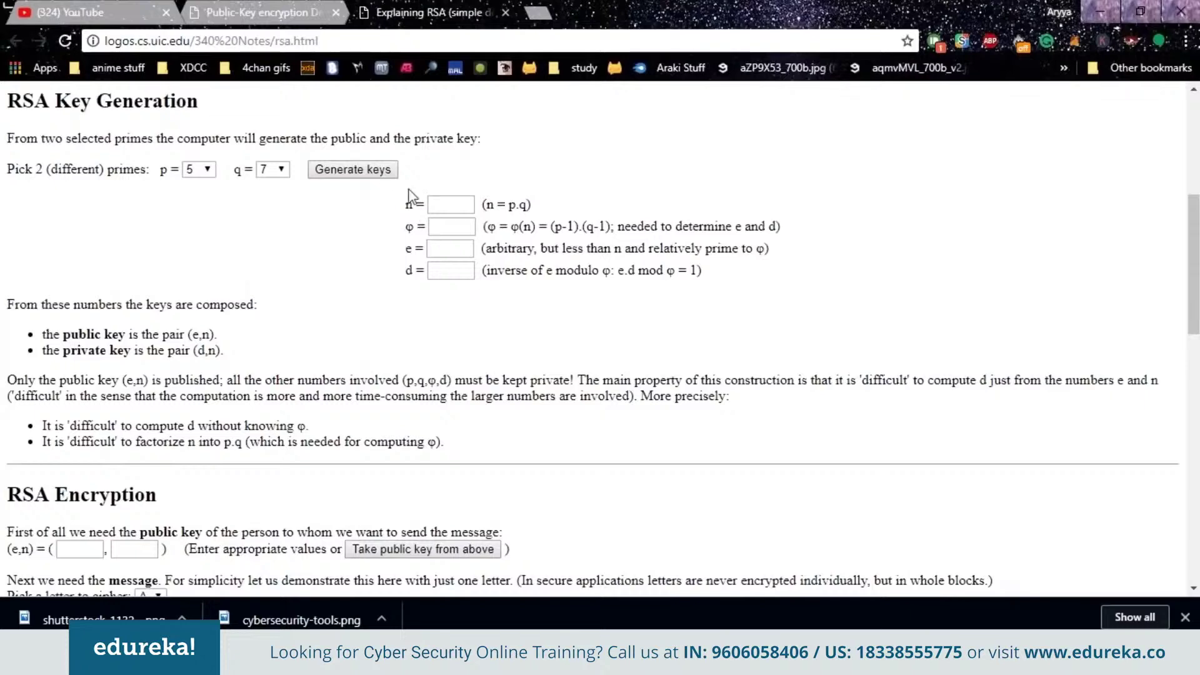
- Enter 35 as n in RSA Key Generation and generate the keys for the primes 5 and 7
click(442, 205)
text(3)
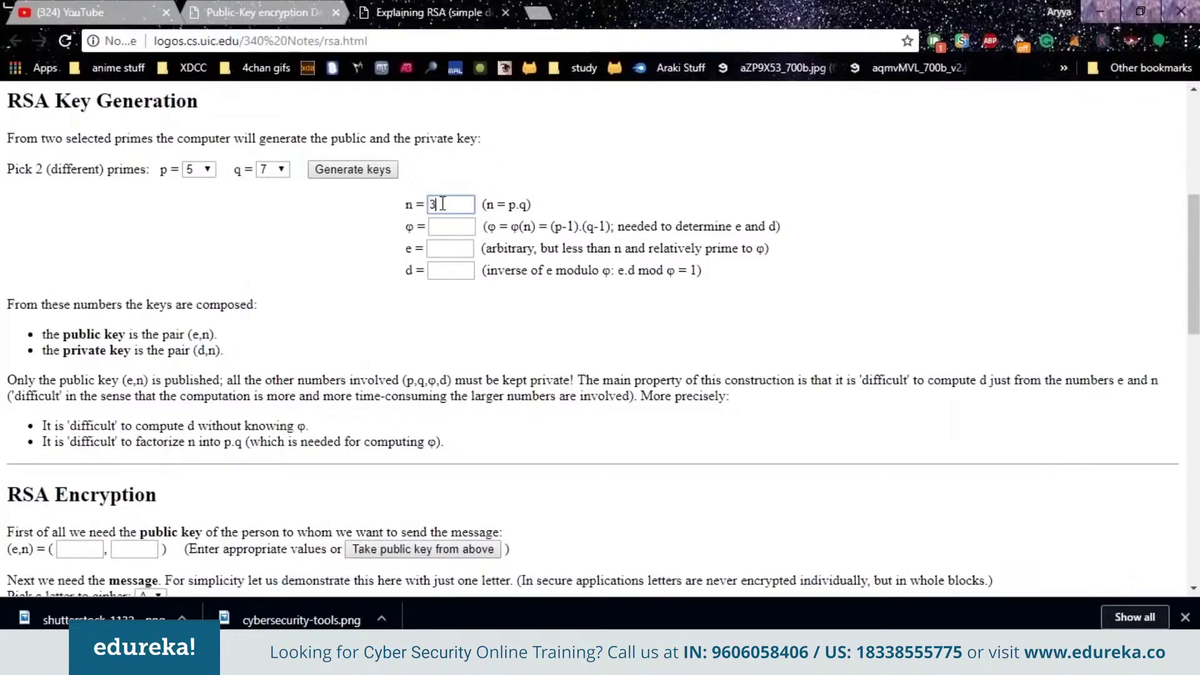
text(5)
click(354, 169)
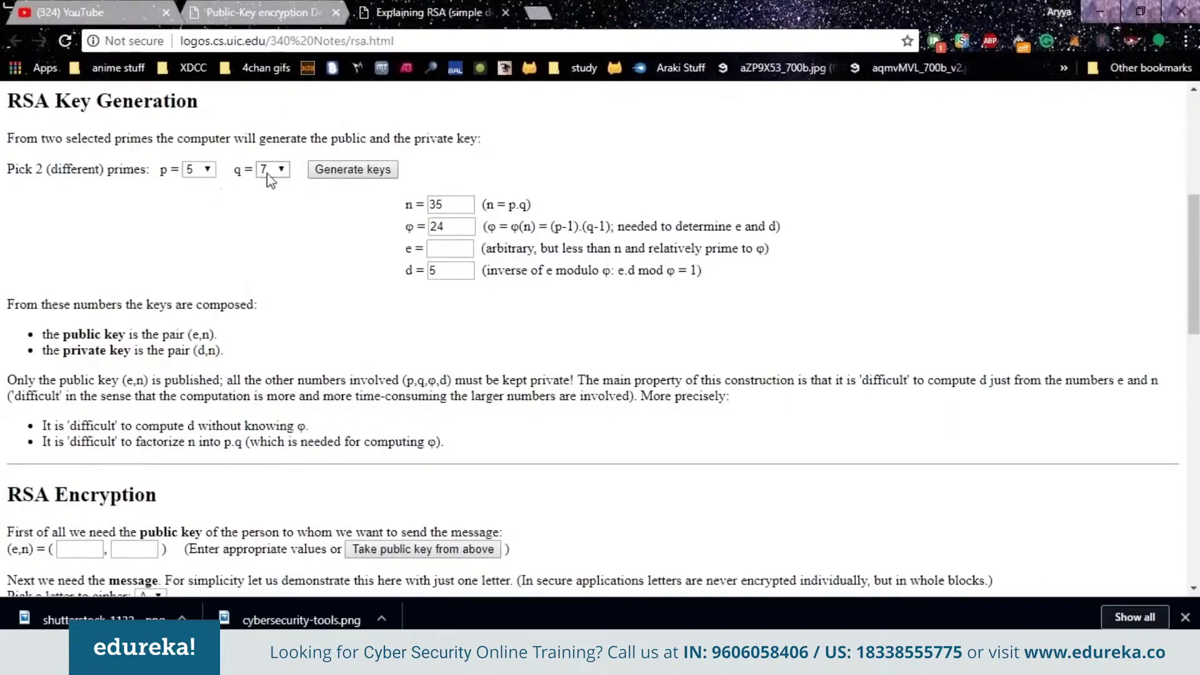
- Set e to 11 in the RSA Key Generation section
scroll(365, 345, down, 1)
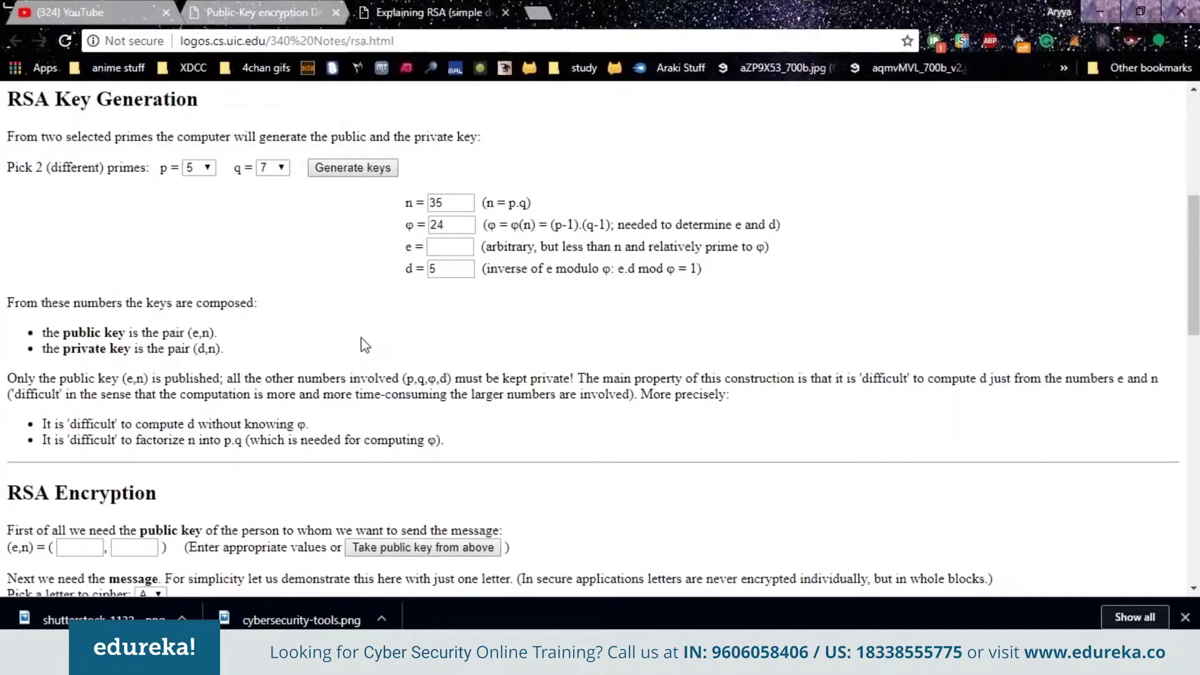
scroll(363, 344, down, 1)
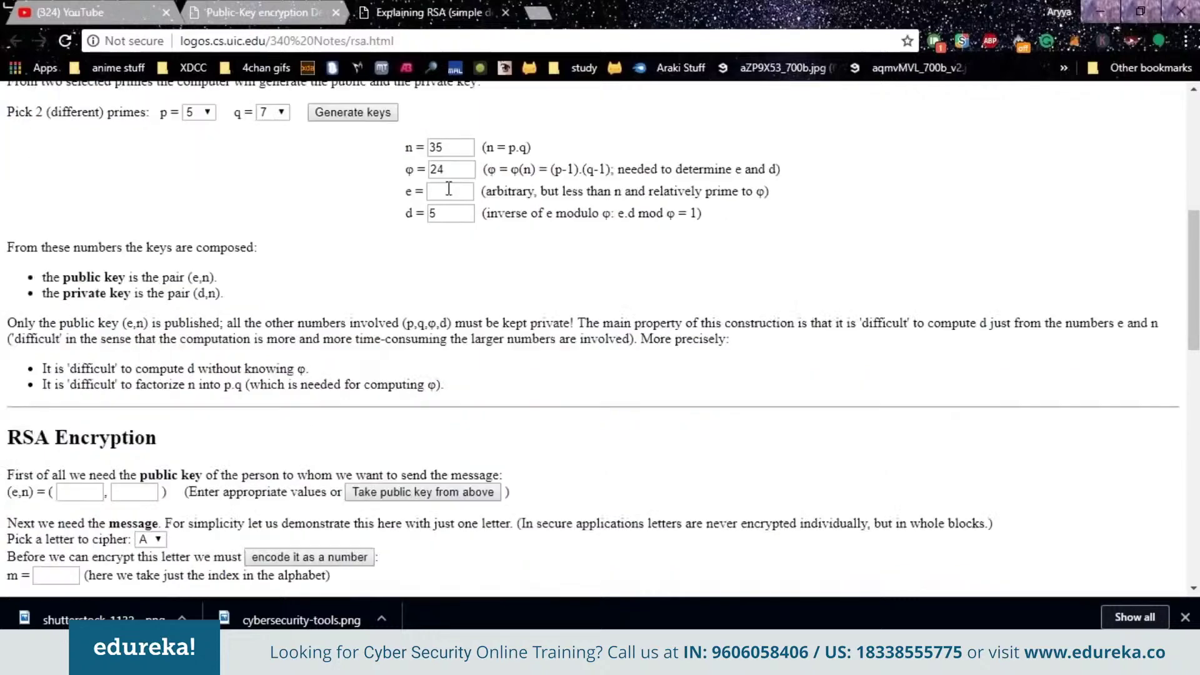
click(449, 188)
text(11)
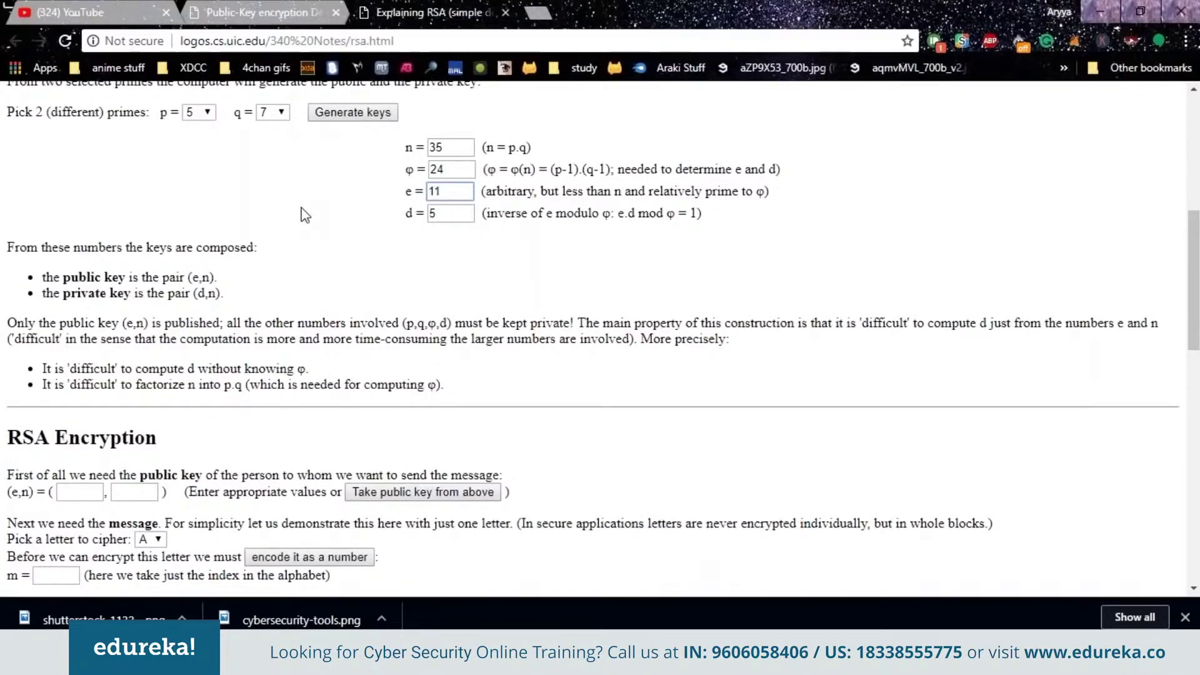
- Enter the public key (e,n) as 11 and 35 in the RSA Encryption section
scroll(305, 214, down, 4)
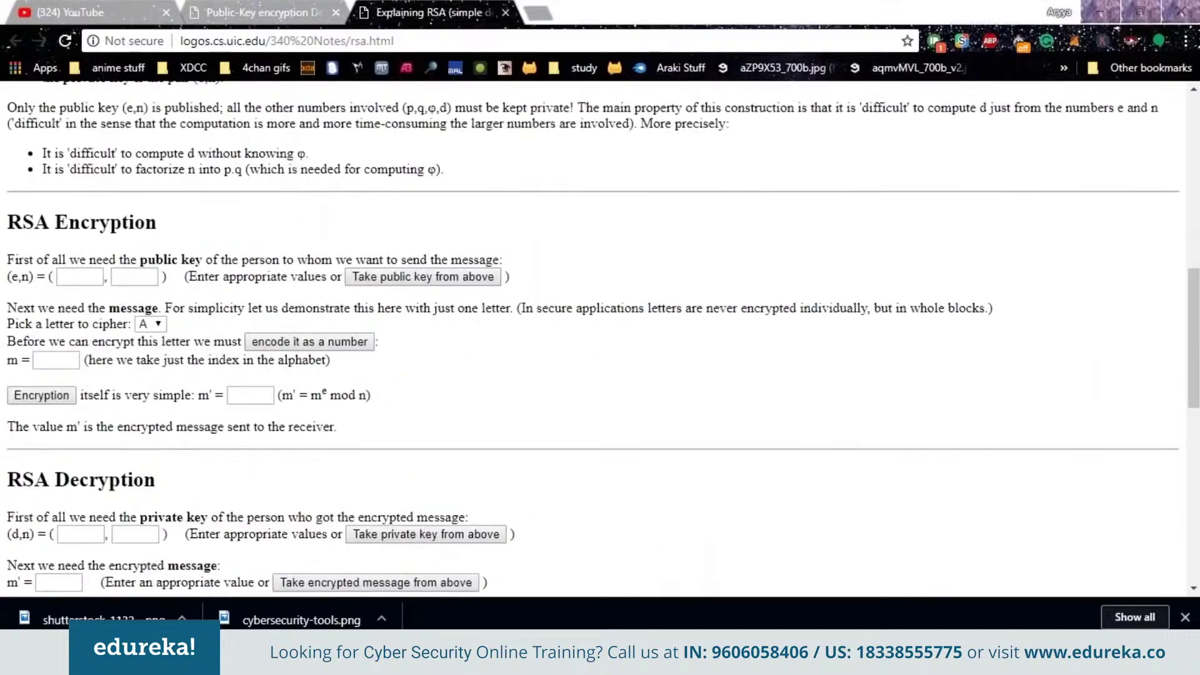
scroll(600, 338, down, 3)
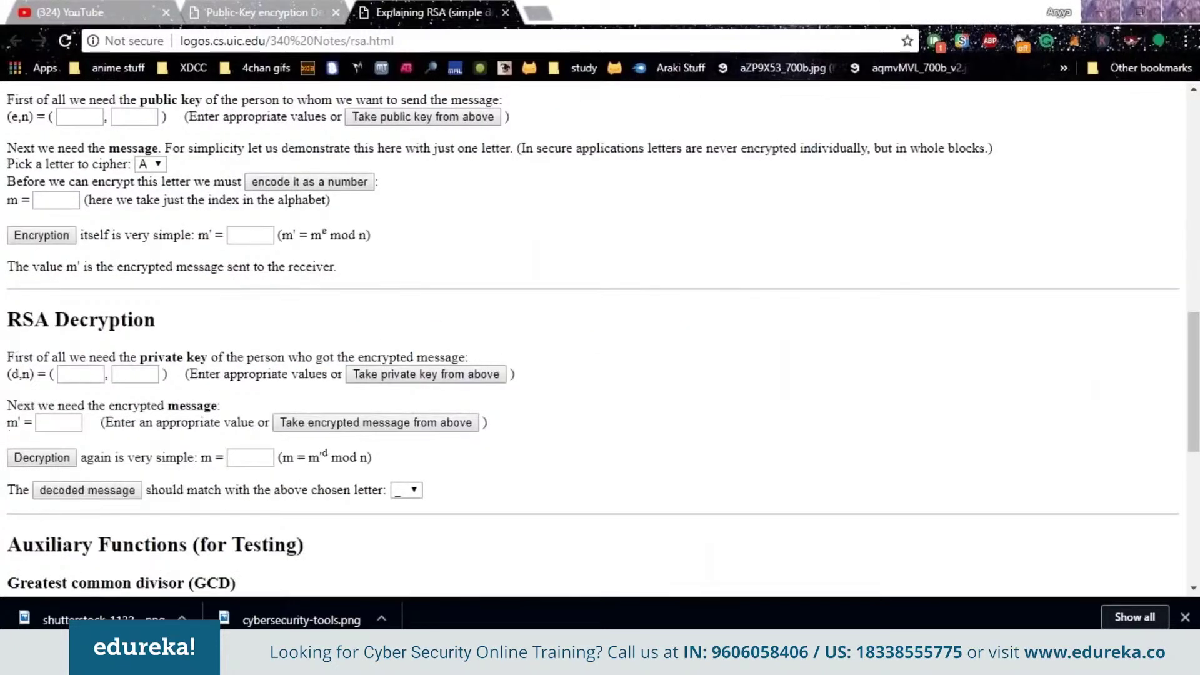
scroll(275, 402, up, 7)
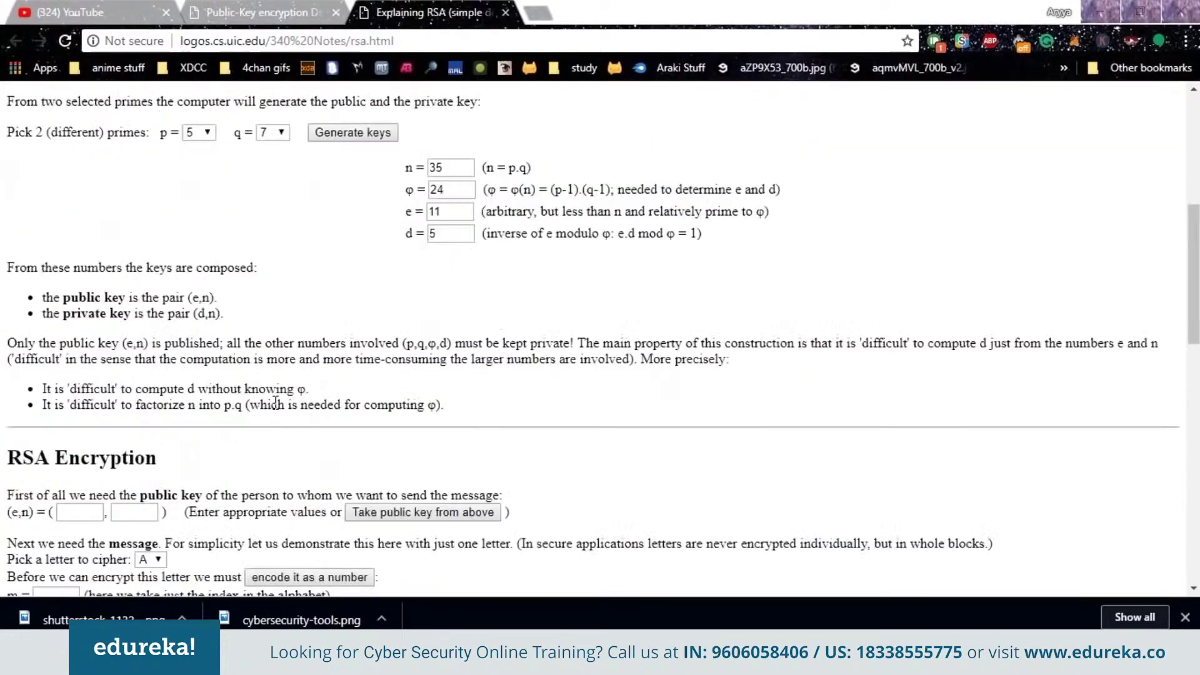
click(86, 514)
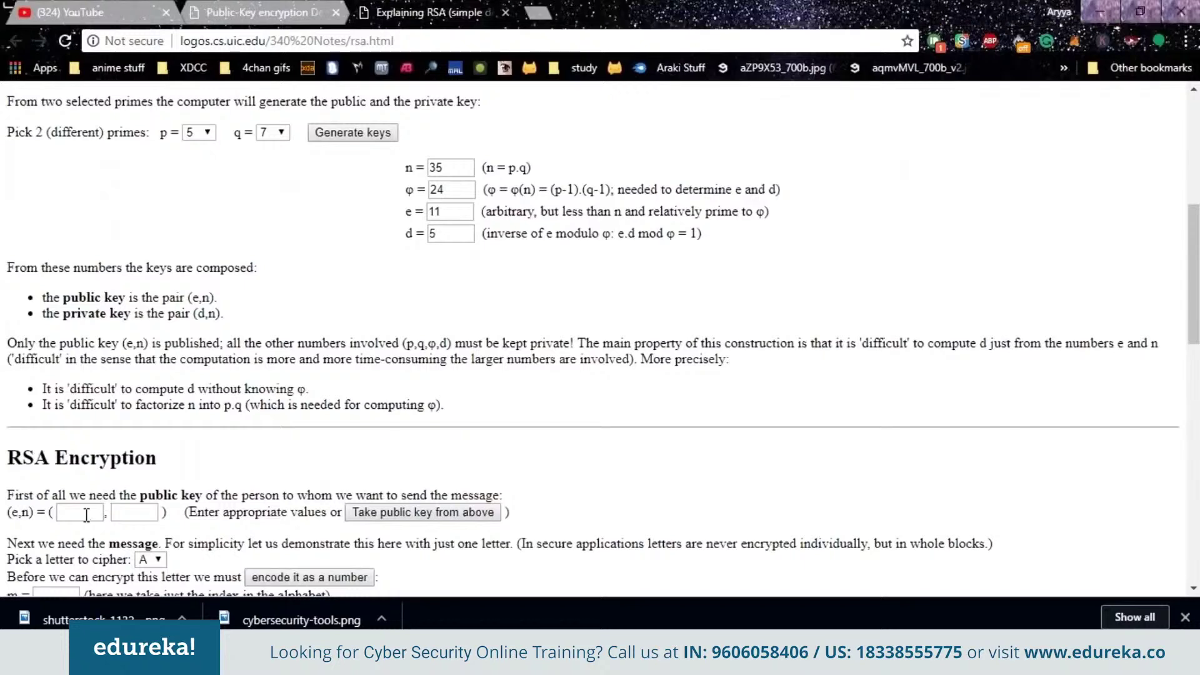
text(11)
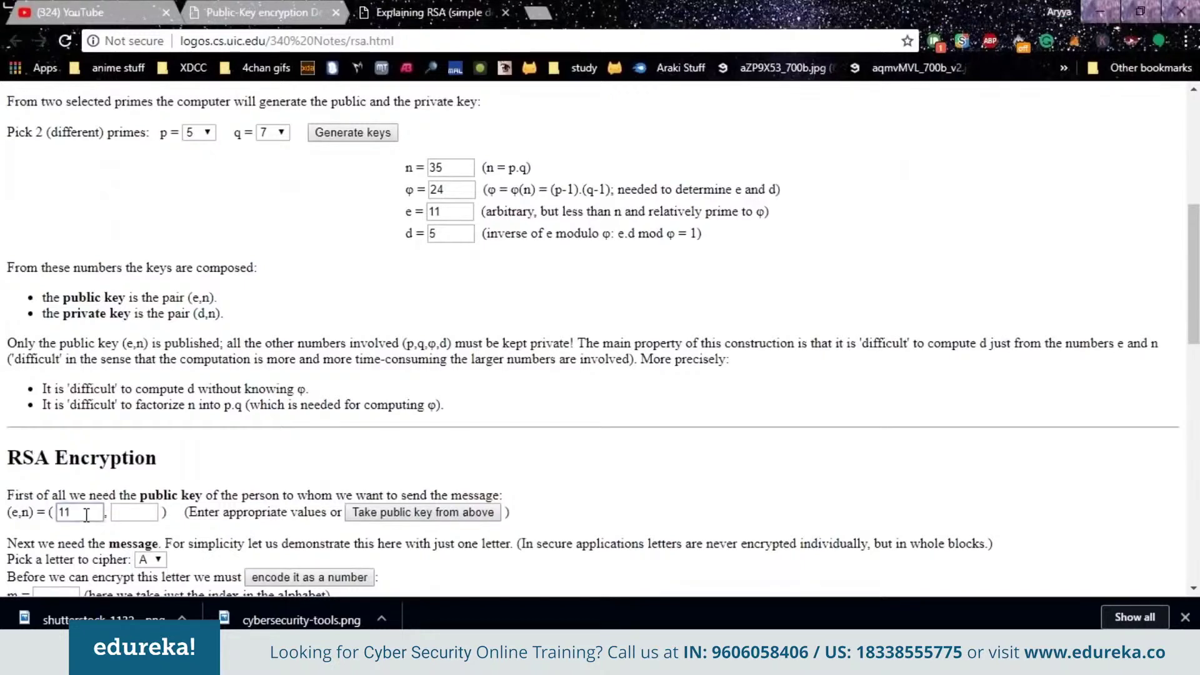
click(121, 514)
text(35)
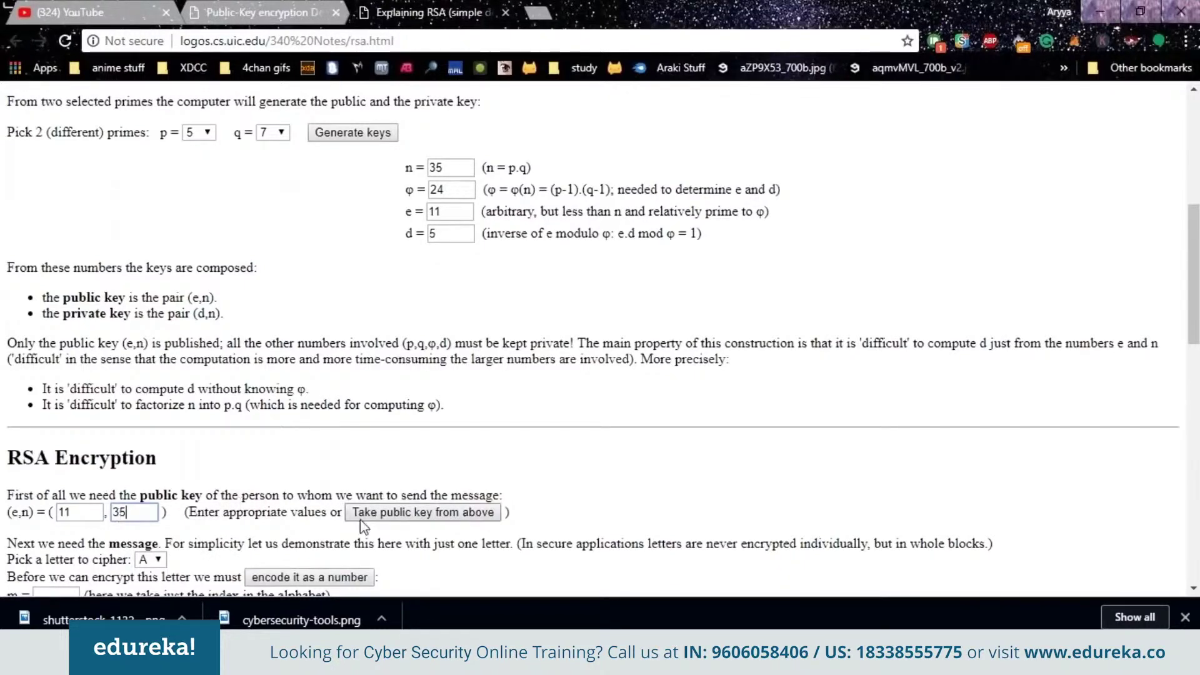
- Encode the letter A as a number and encrypt it with the entered public key
scroll(121, 412, down, 2)
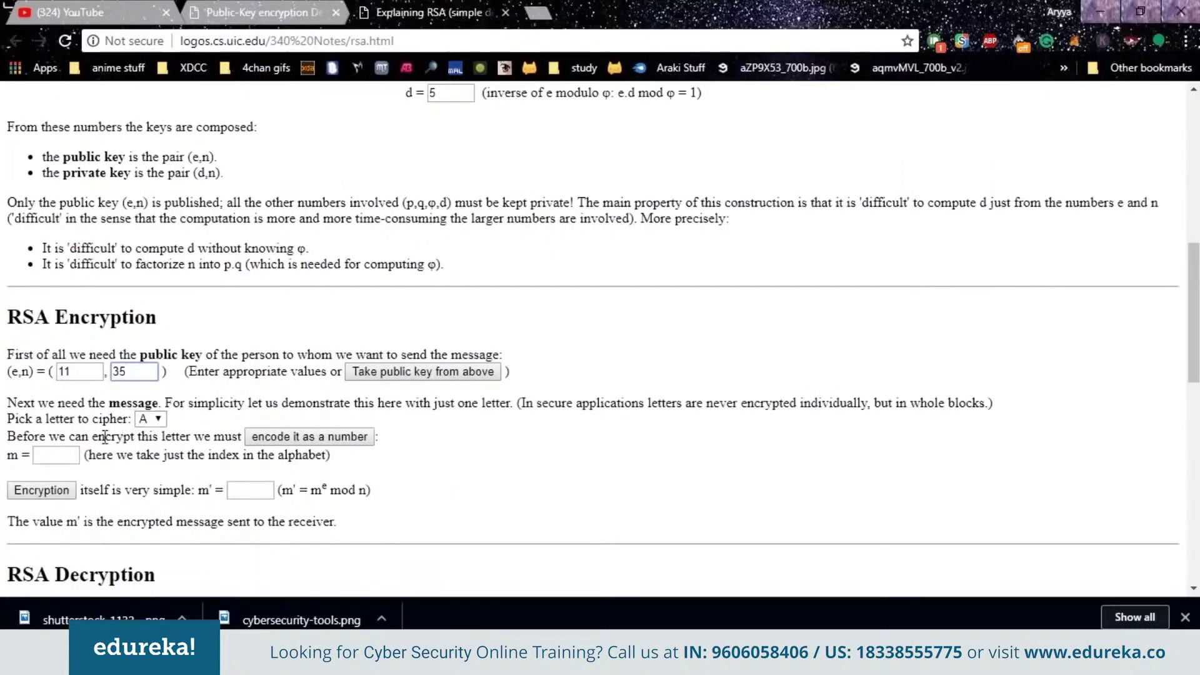
click(56, 455)
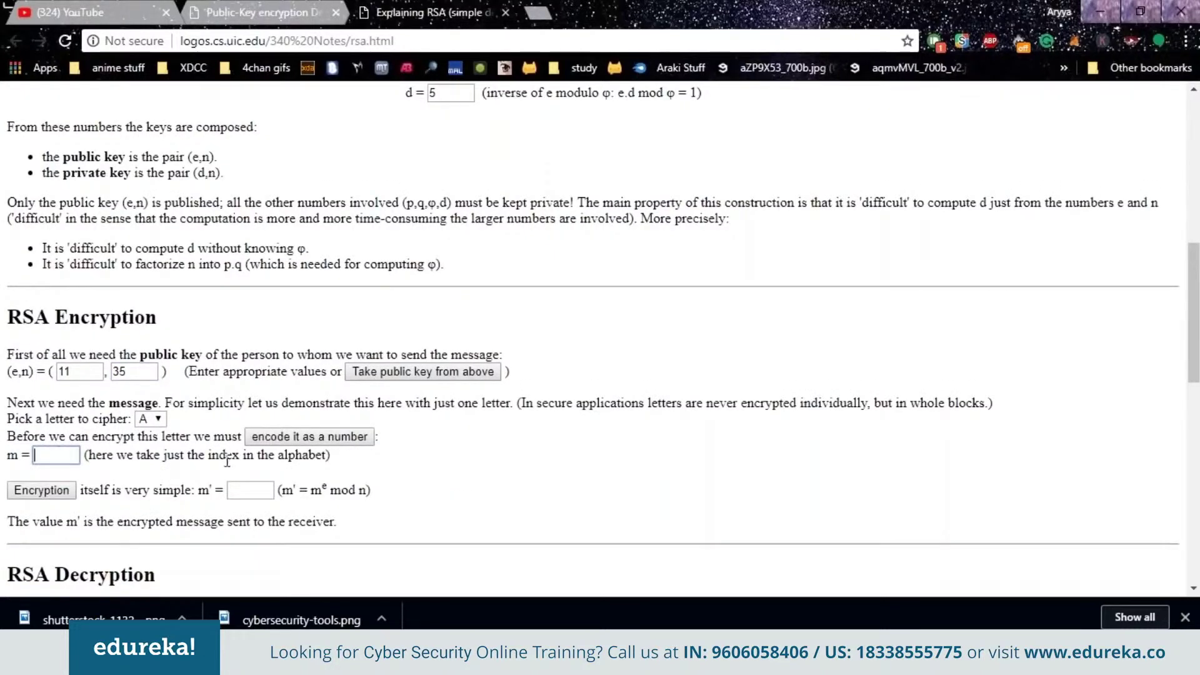
click(319, 436)
scroll(247, 445, down, 1)
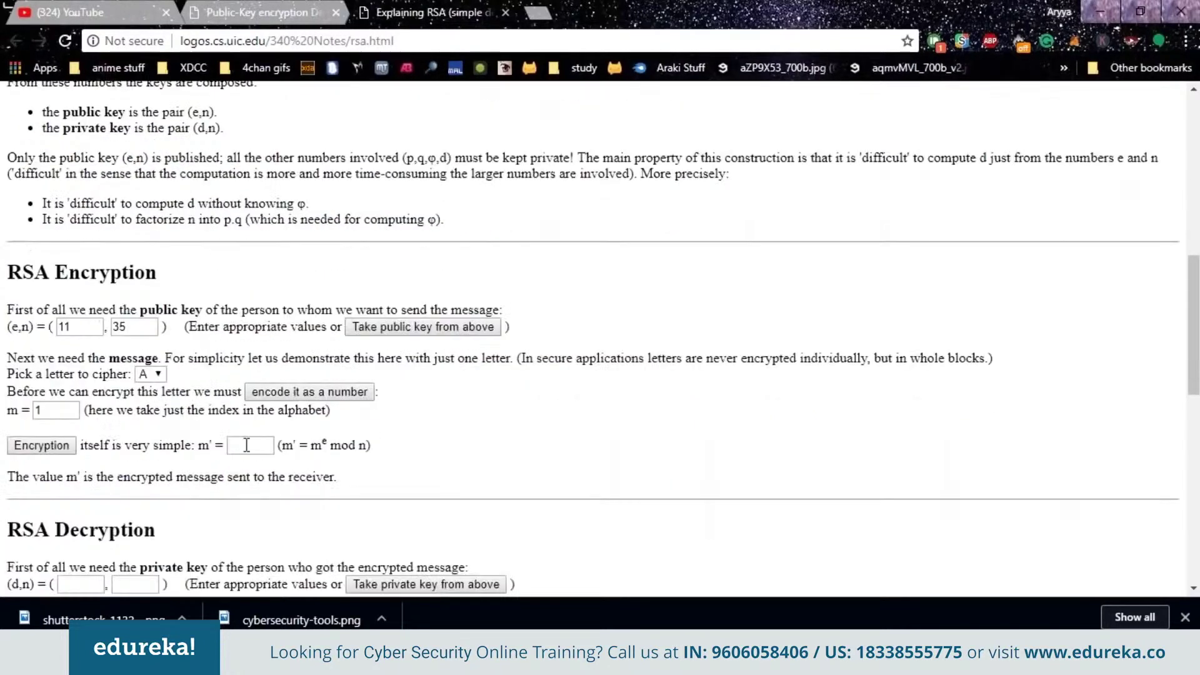
scroll(857, 279, down, 3)
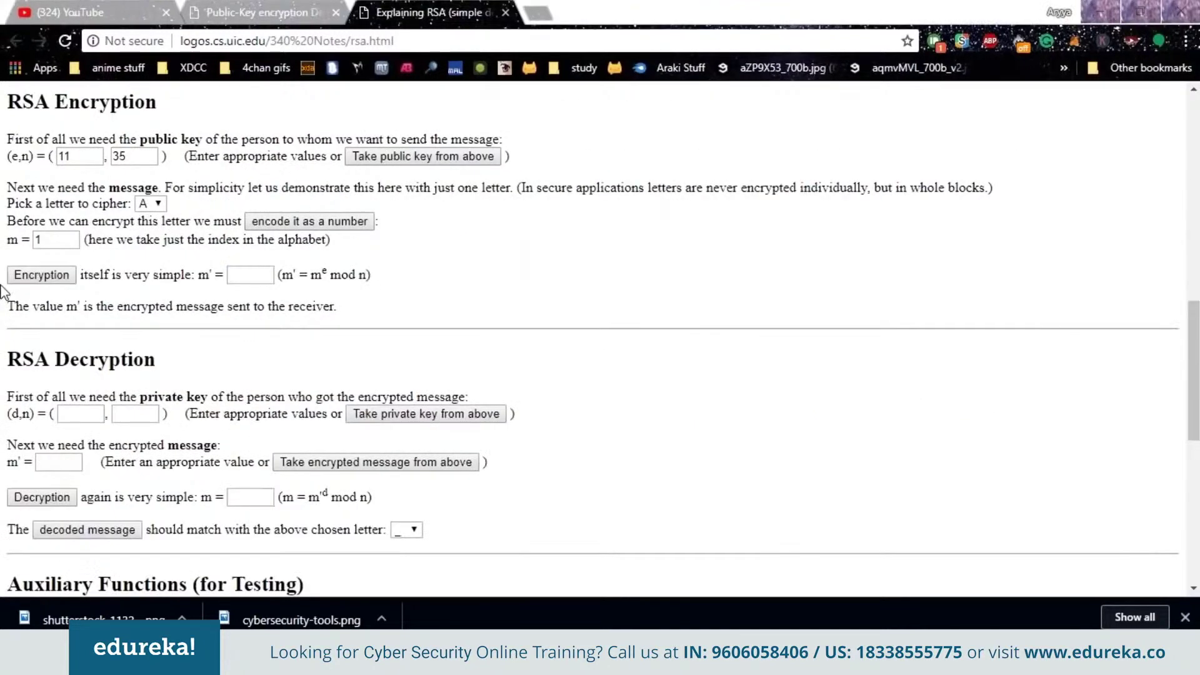
click(65, 281)
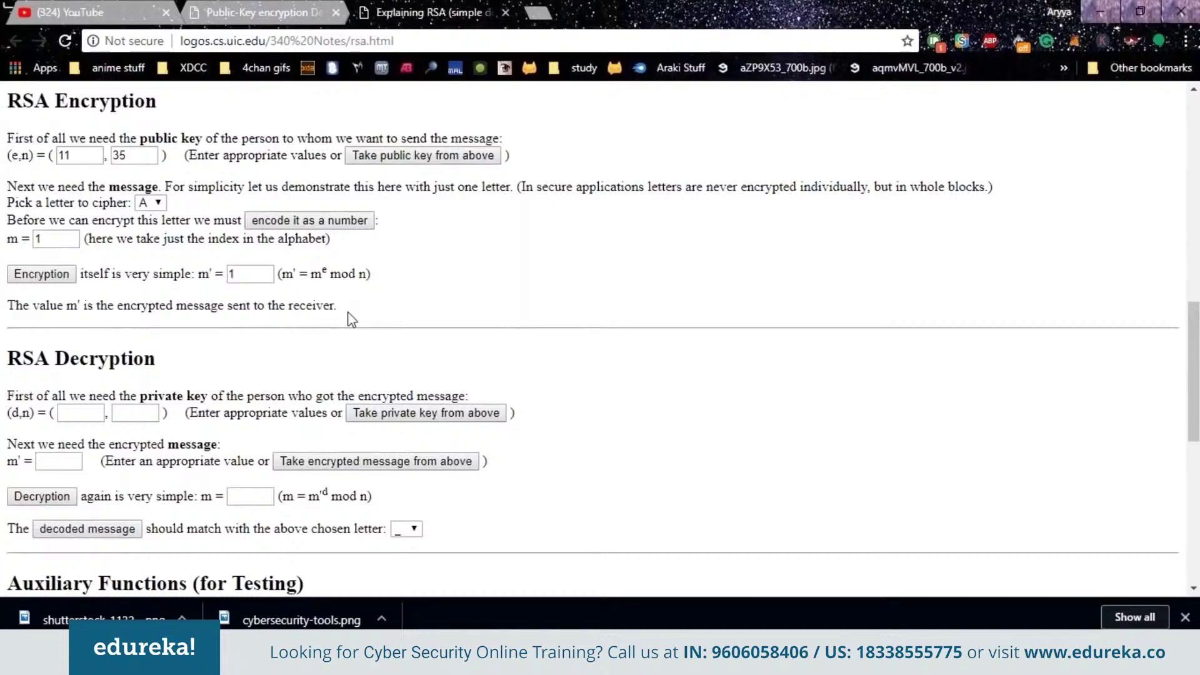
- Enter the private key (d,n) as 5 and 35 in the RSA Decryption section
scroll(352, 320, up, 1)
scroll(352, 320, up, 2)
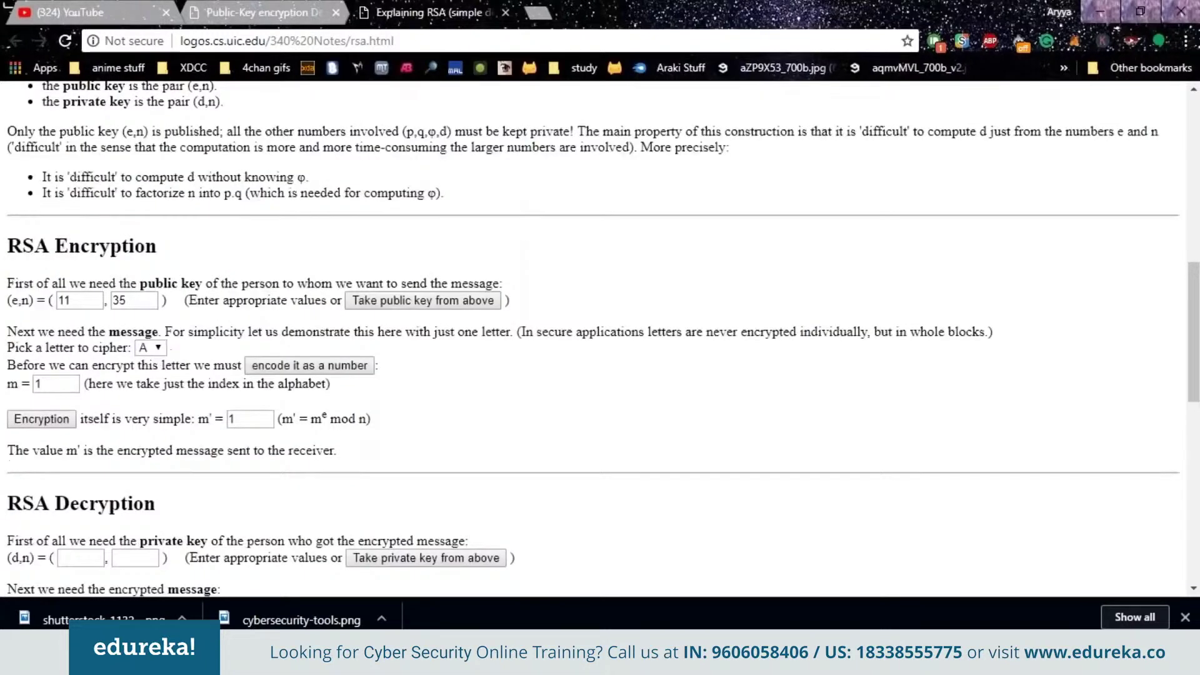
scroll(600, 337, up, 2)
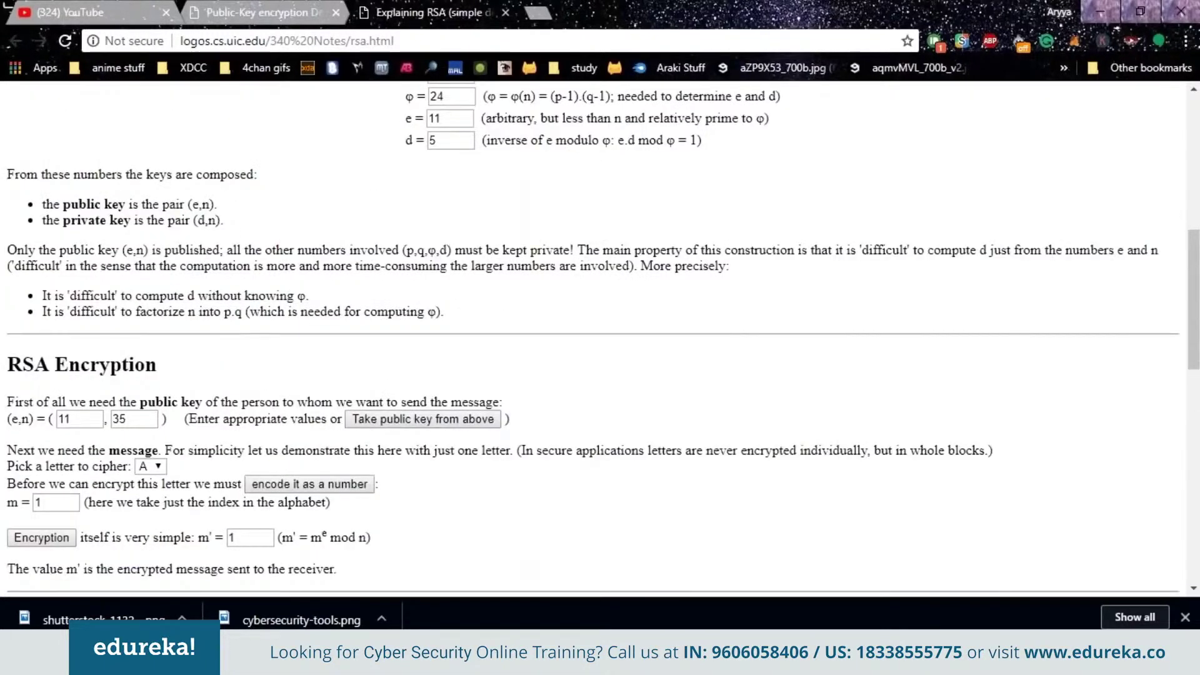
scroll(600, 338, down, 3)
click(94, 478)
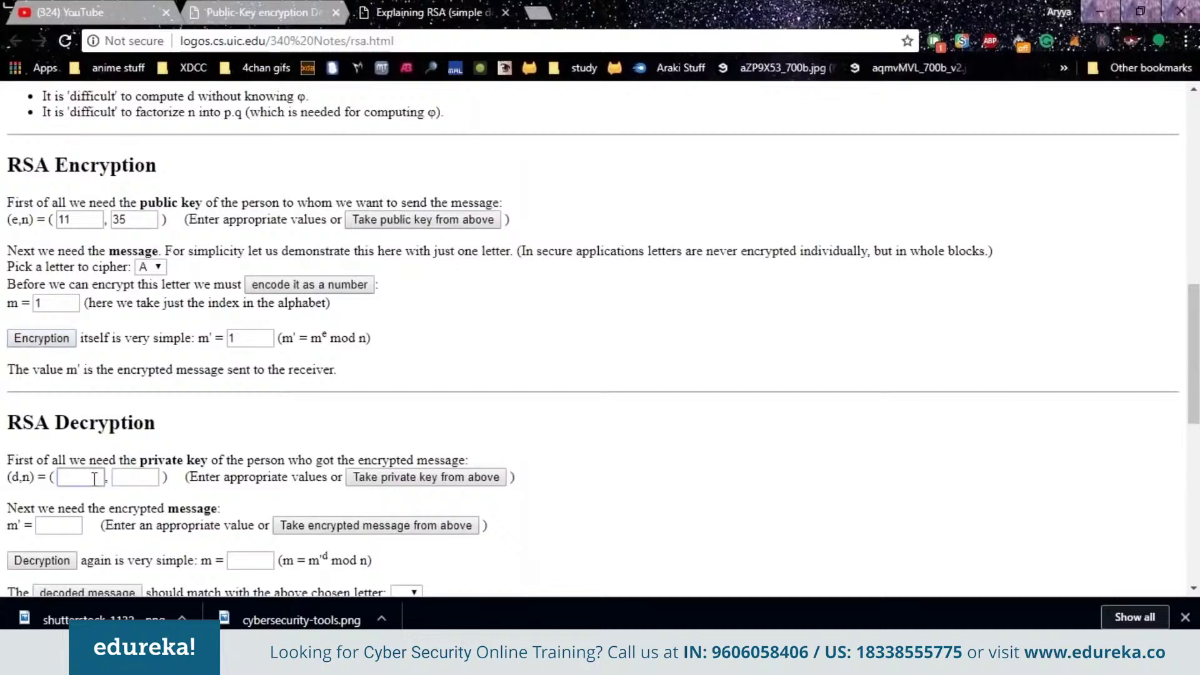
text(5)
click(142, 478)
text(3)
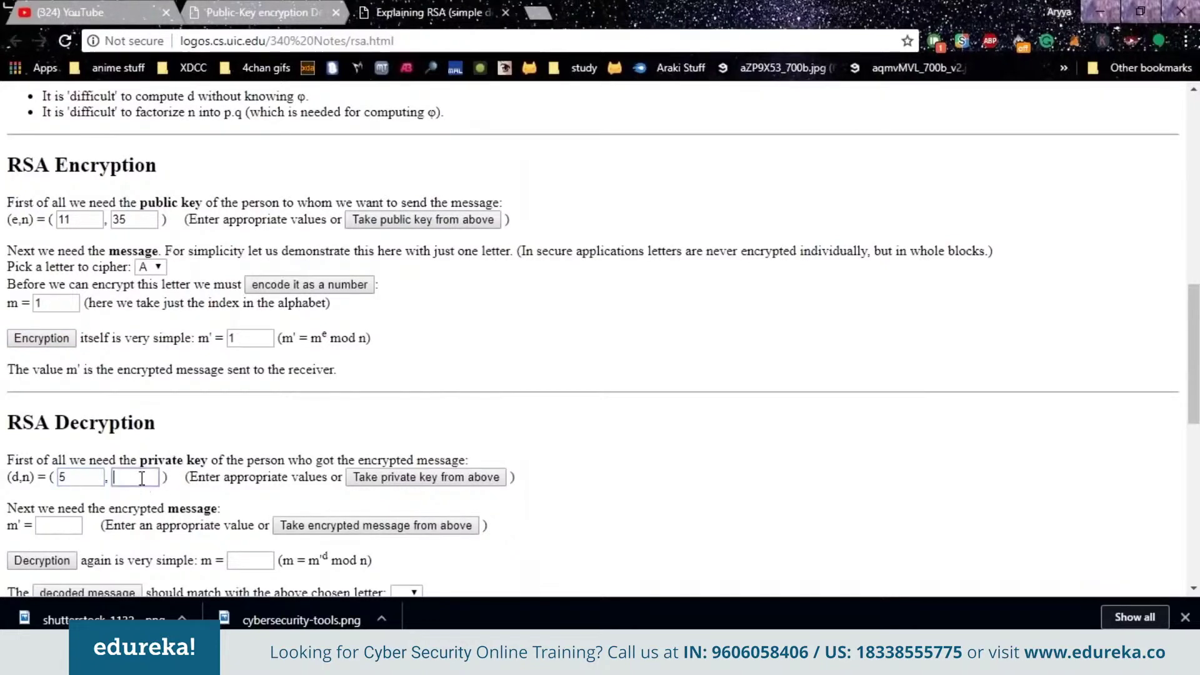
text(5)
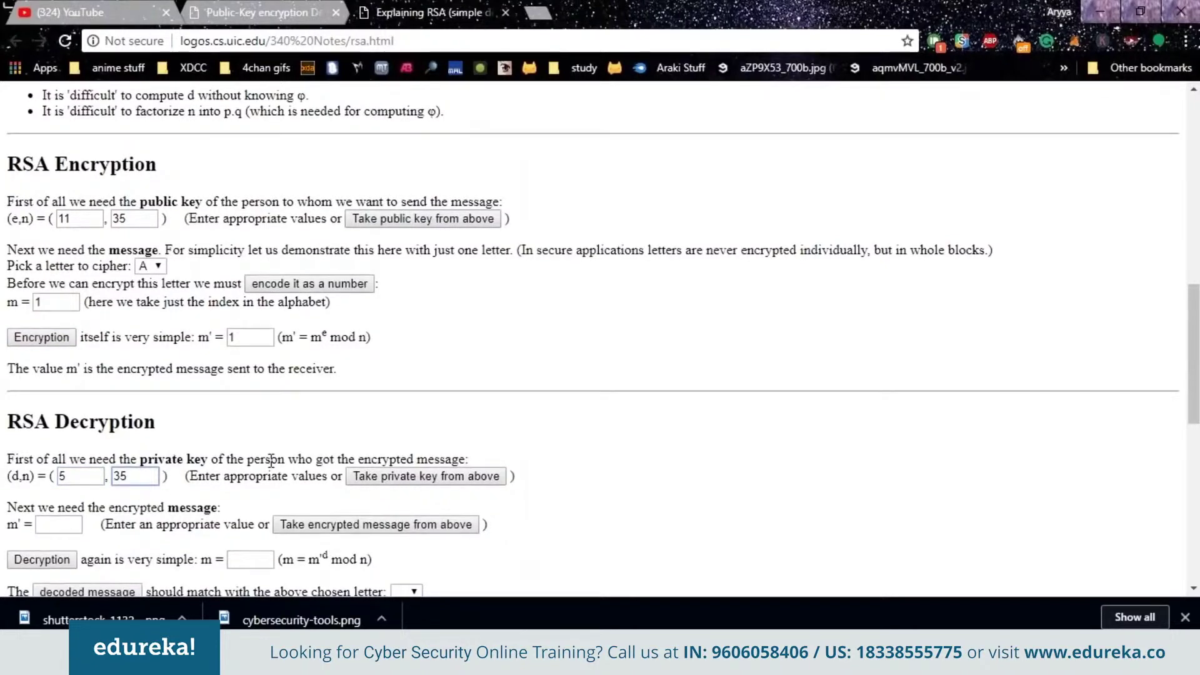
- Decrypt the encrypted message taken from the RSA Encryption section and decode the result back into a letter
scroll(170, 457, down, 1)
click(282, 464)
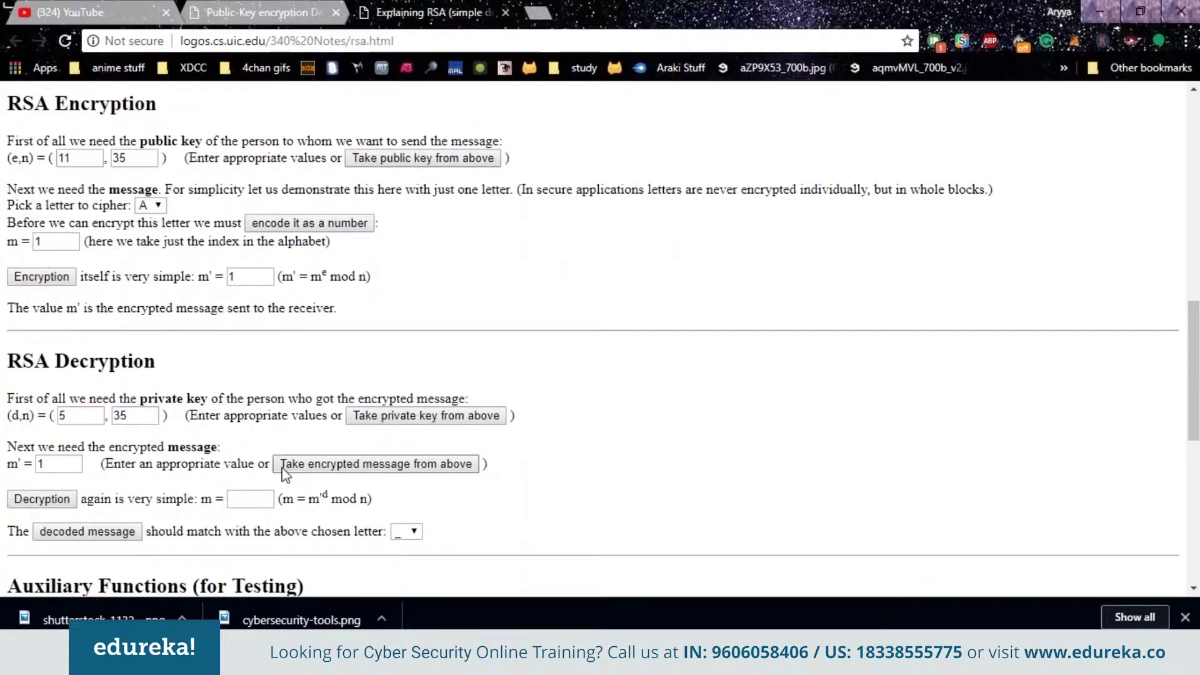
scroll(114, 502, down, 1)
scroll(50, 449, down, 1)
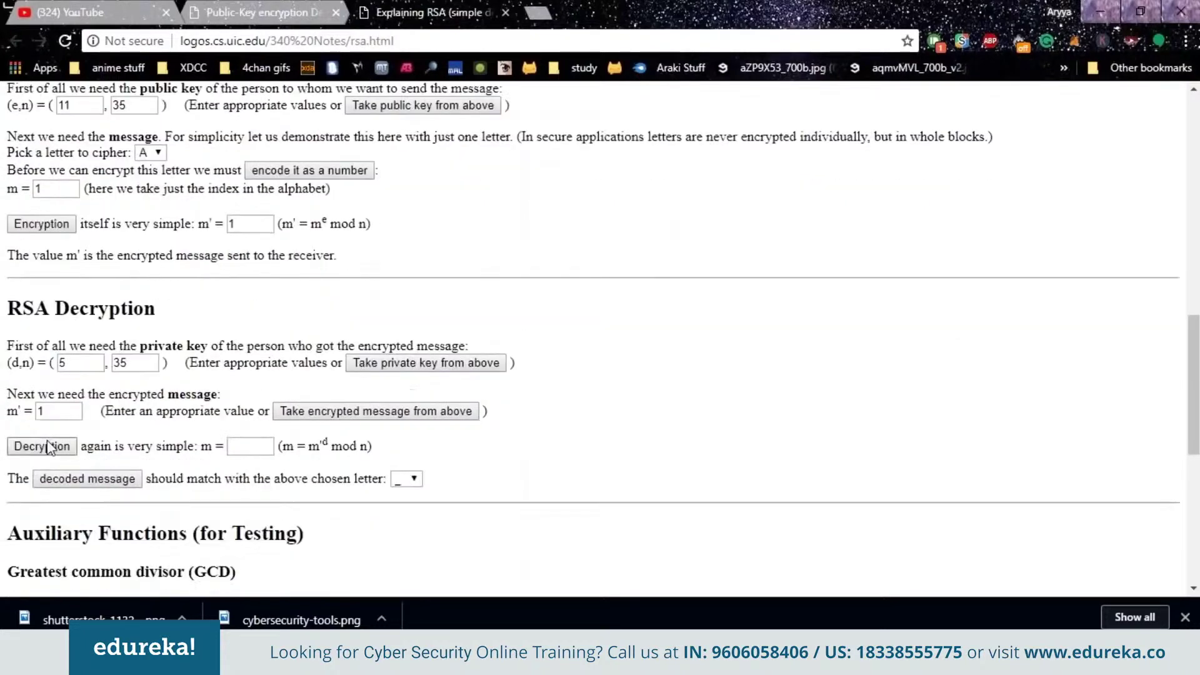
click(50, 447)
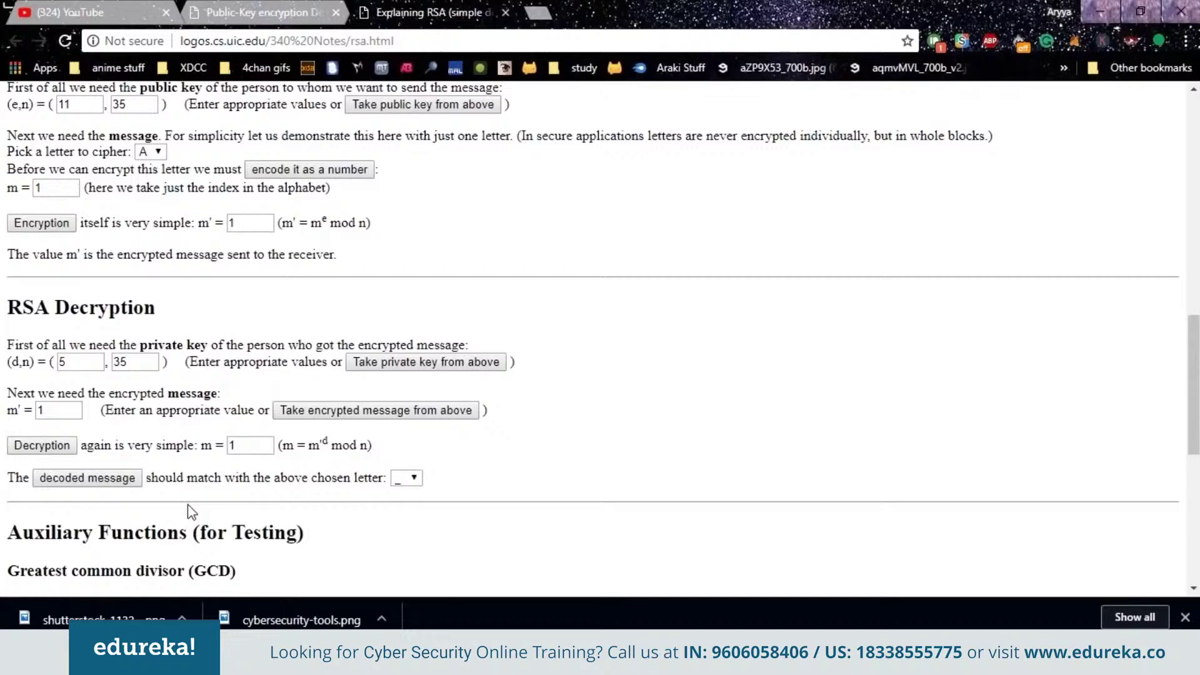
scroll(250, 431, down, 1)
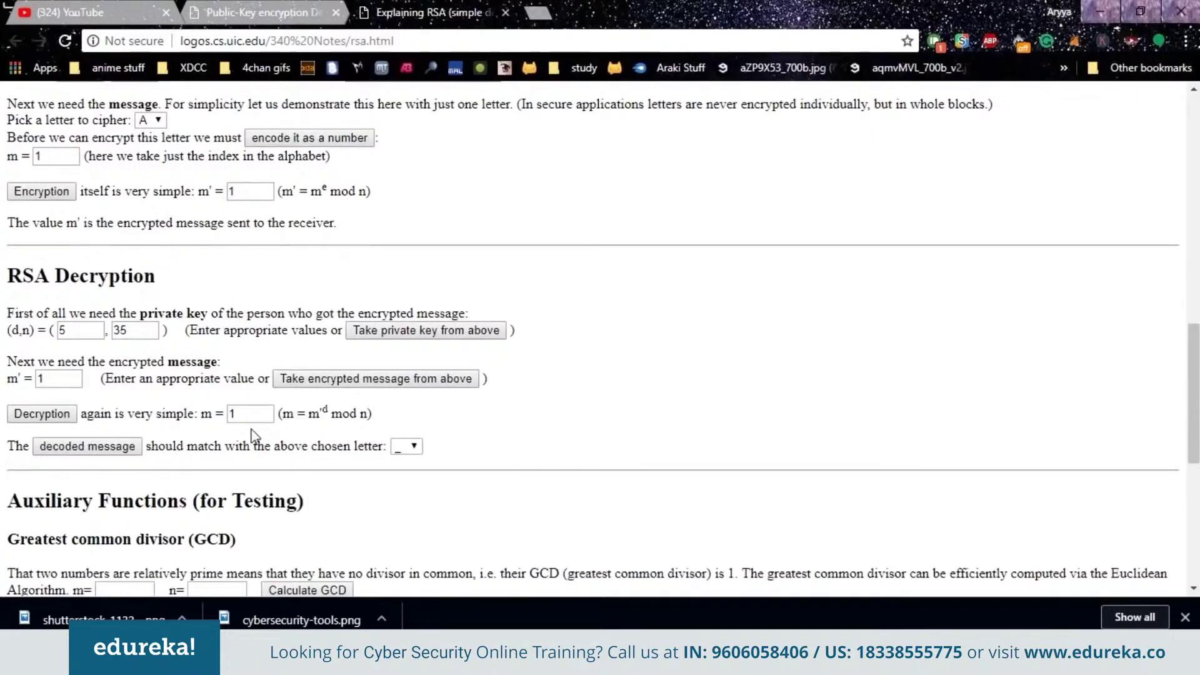
click(128, 453)
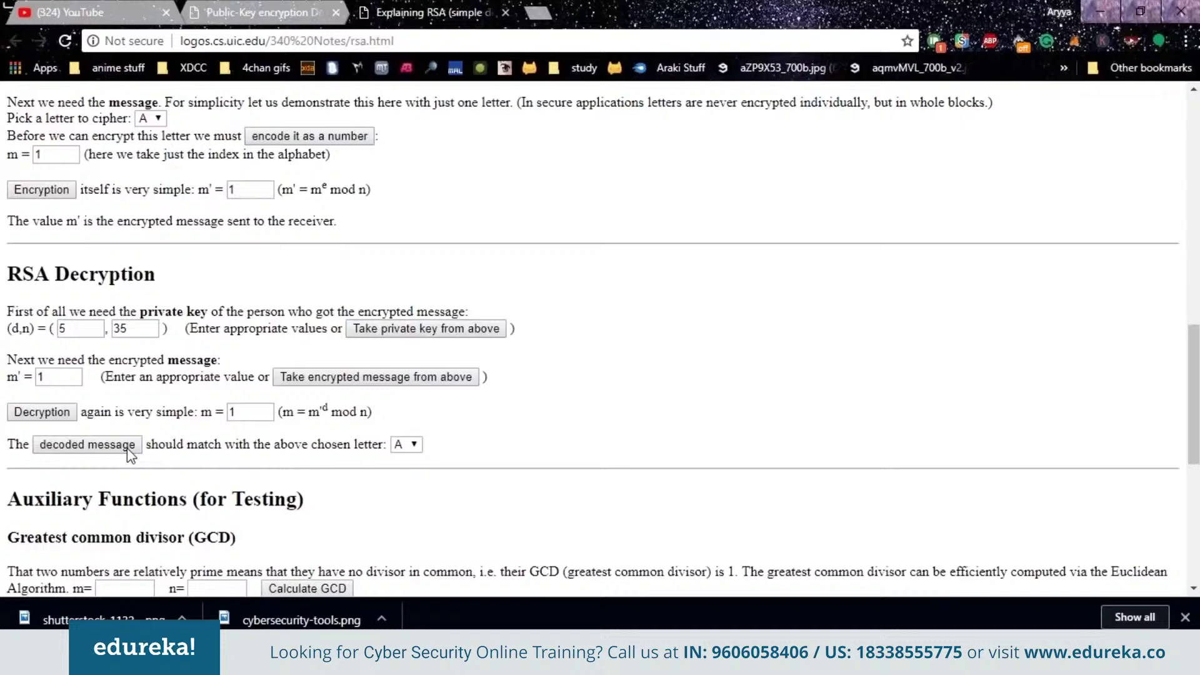
- Review the completed decryption, encryption and key generation sections back up to the page's objective and overview
scroll(130, 453, down, 1)
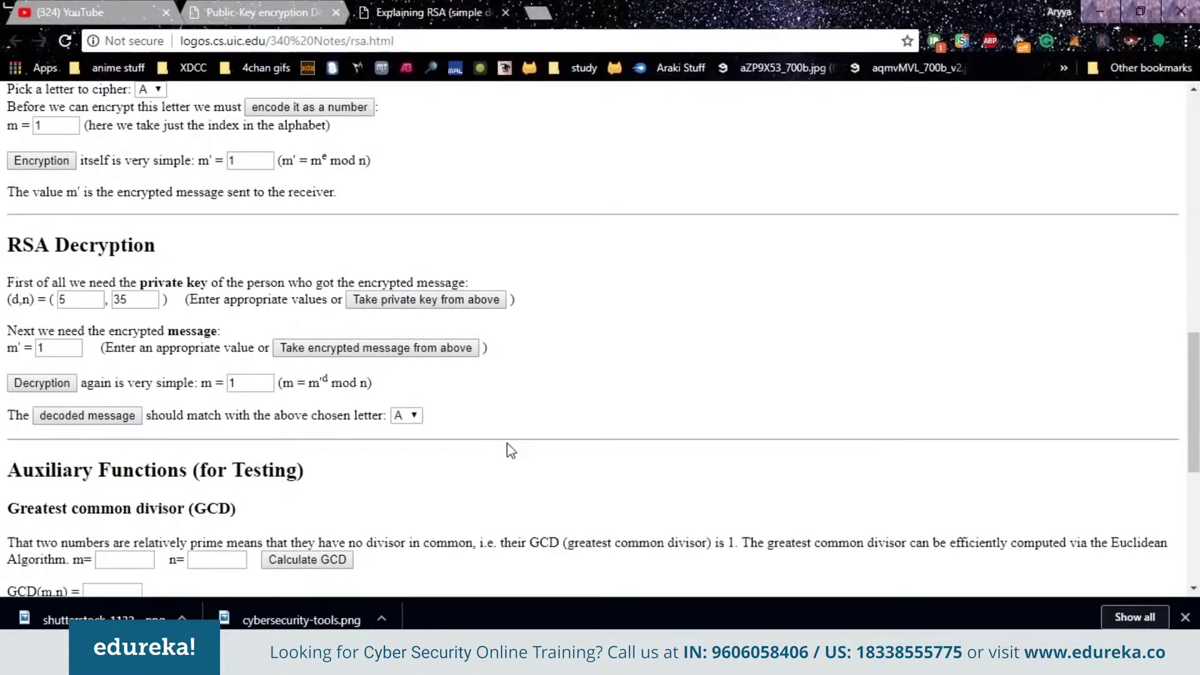
scroll(508, 443, up, 3)
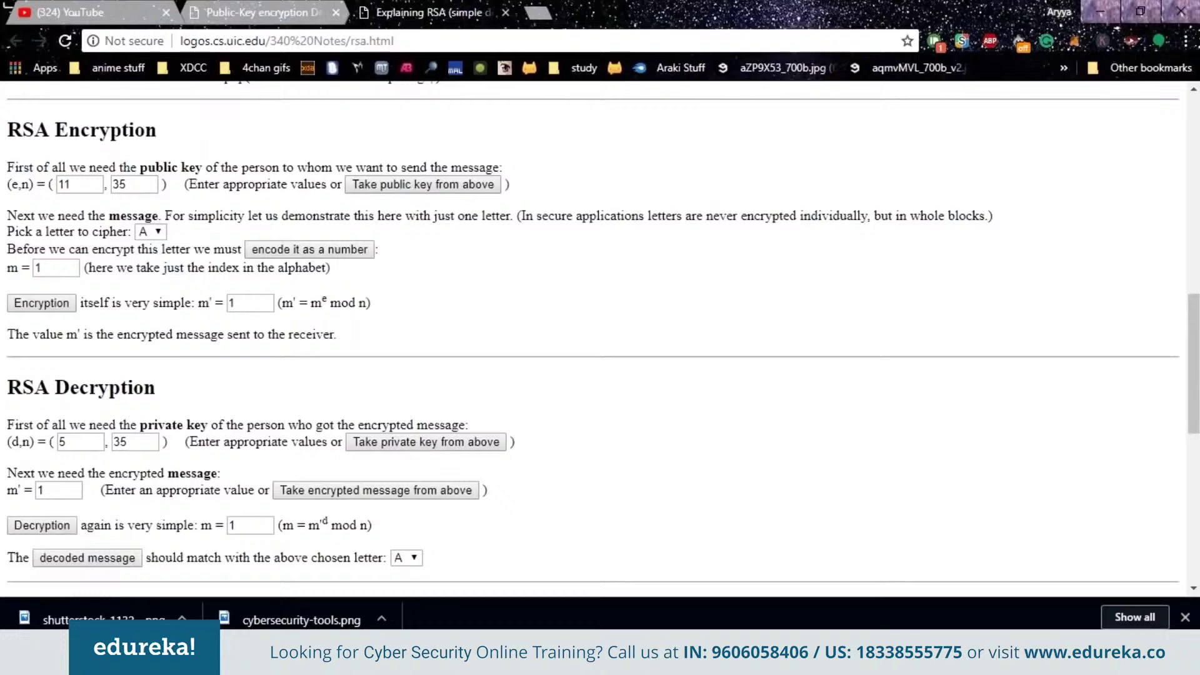
scroll(603, 336, up, 1)
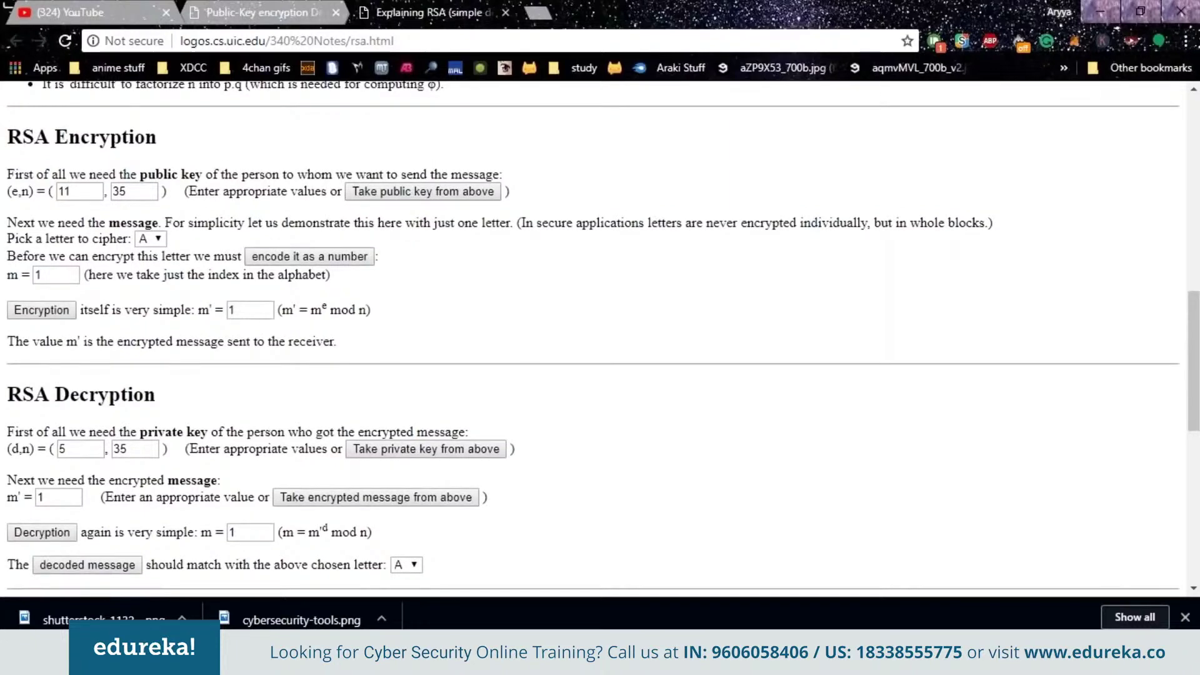
scroll(600, 338, up, 5)
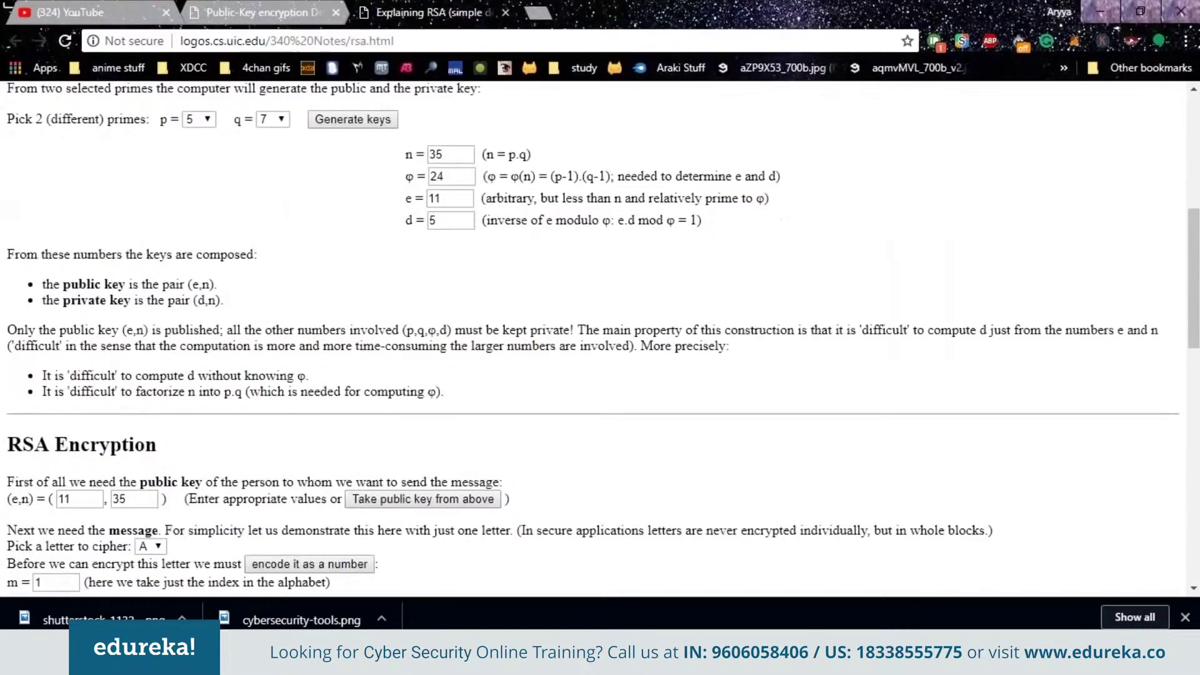
scroll(410, 218, up, 1)
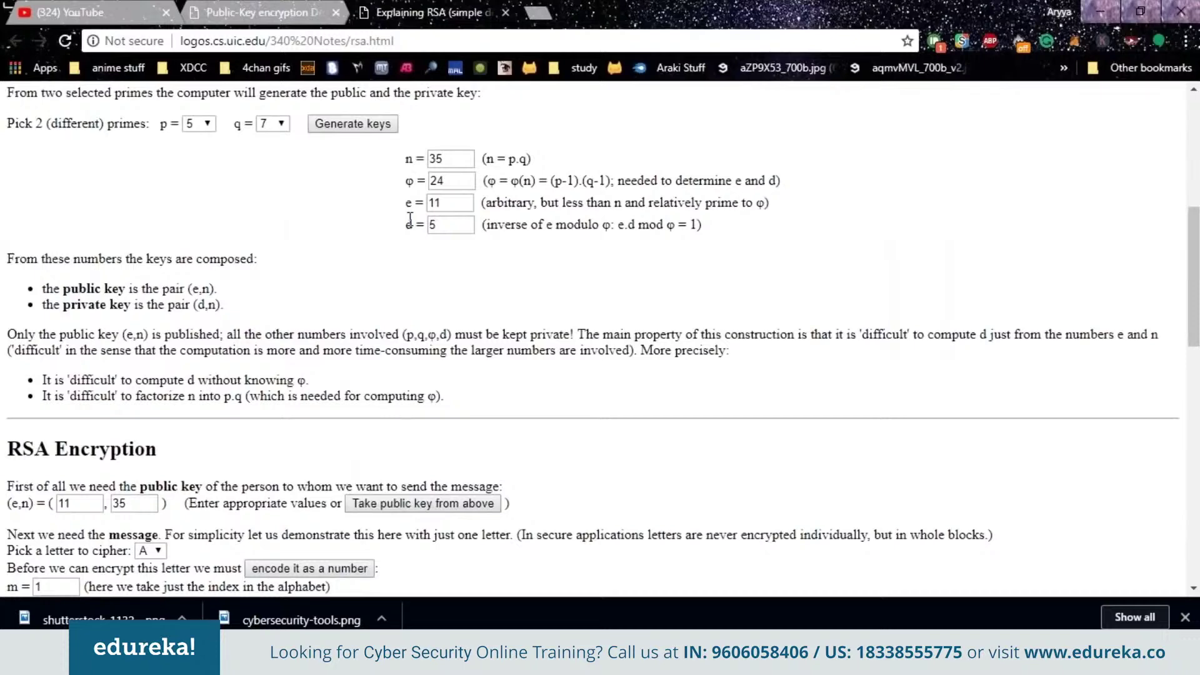
scroll(410, 219, up, 7)
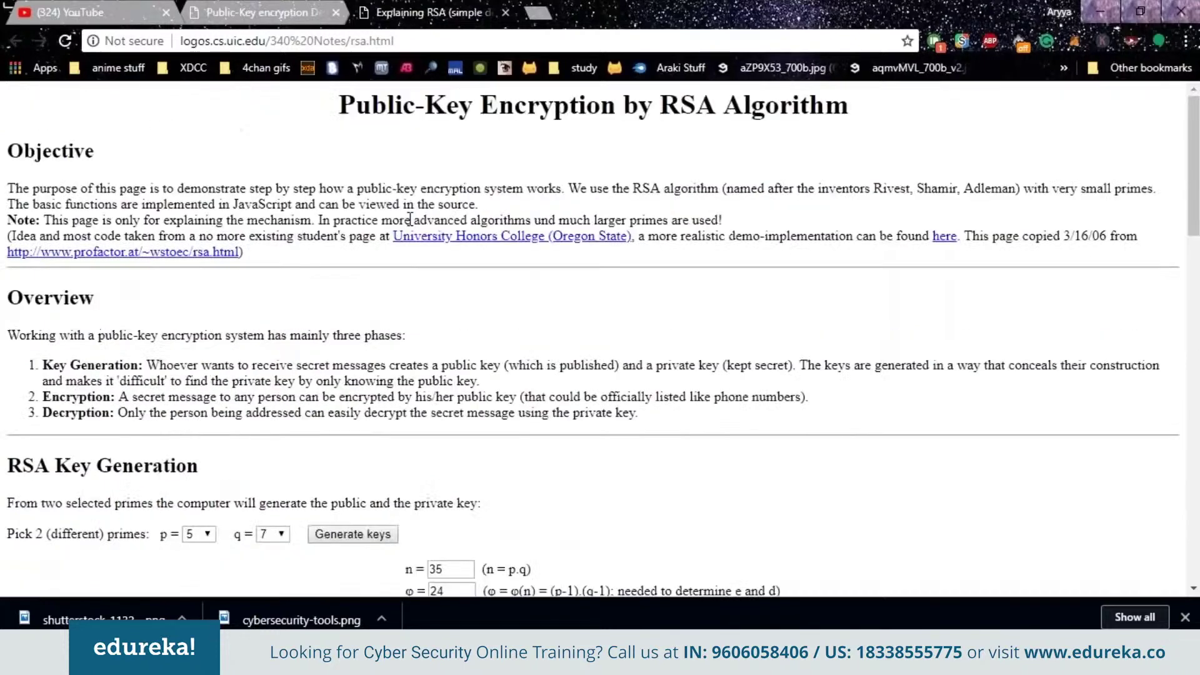